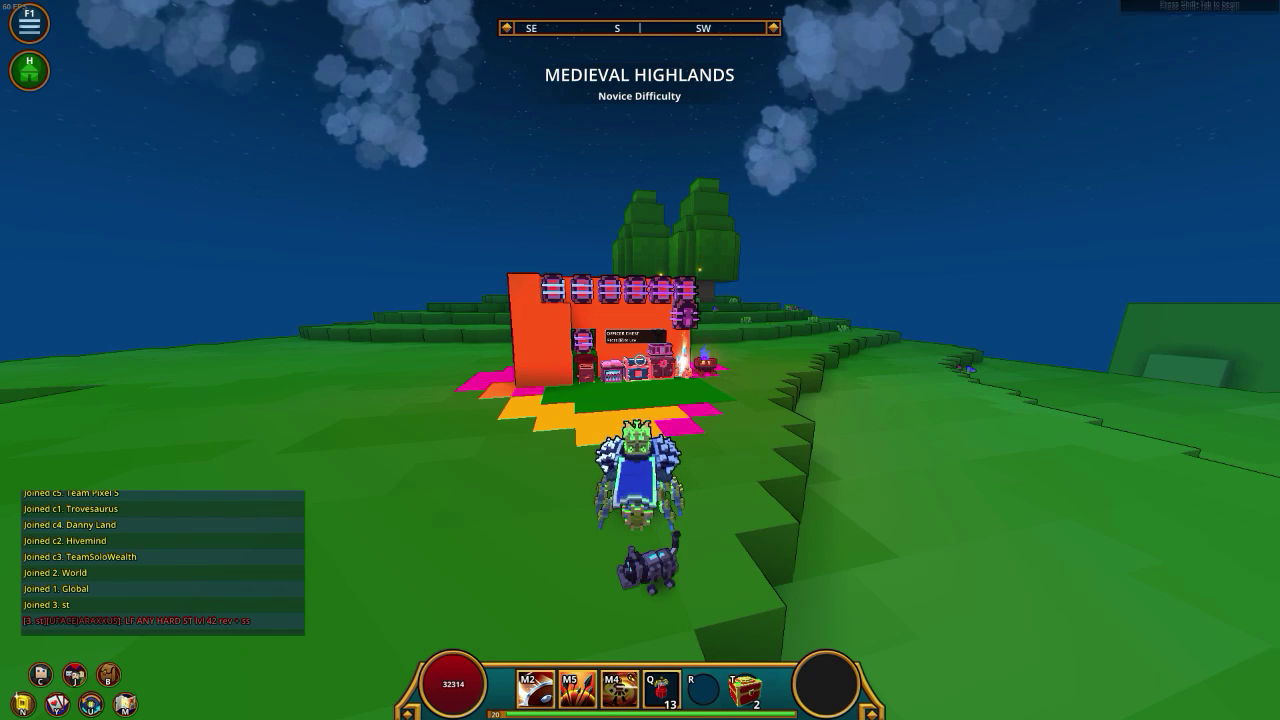
Unlock the two red and gold loot boxes from the quick slot.
key("t")
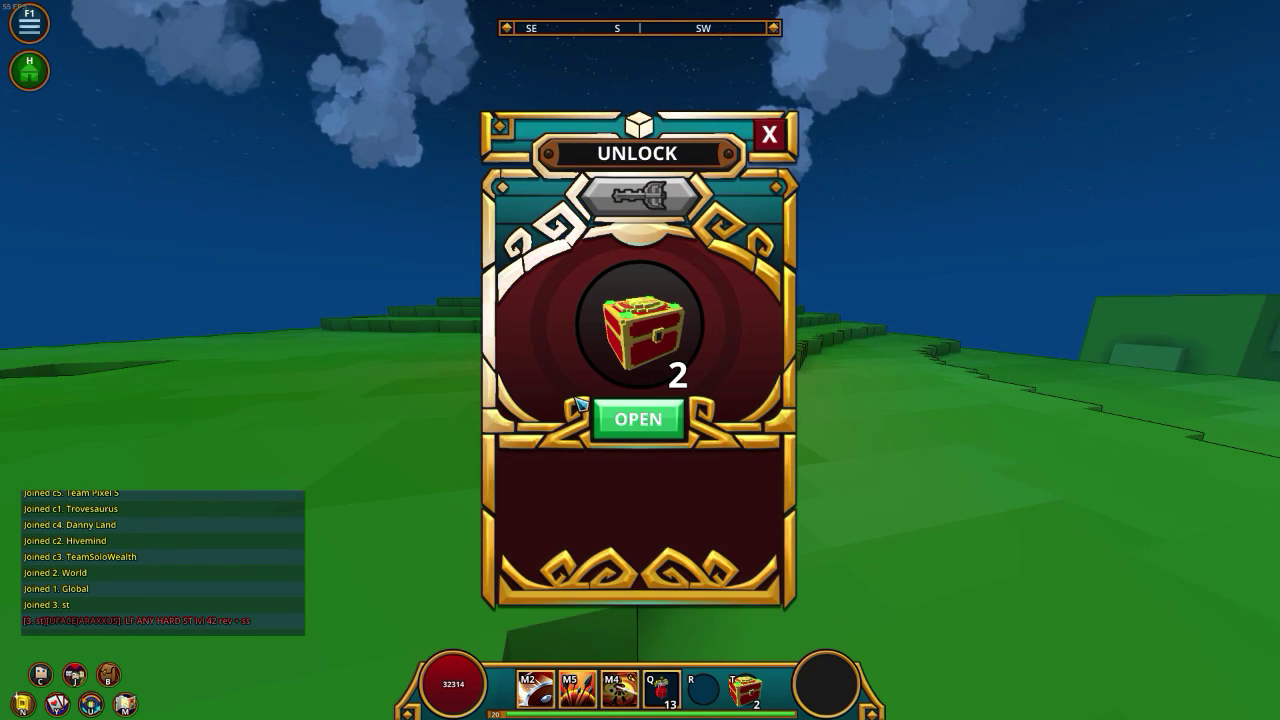
left_click(628, 422)
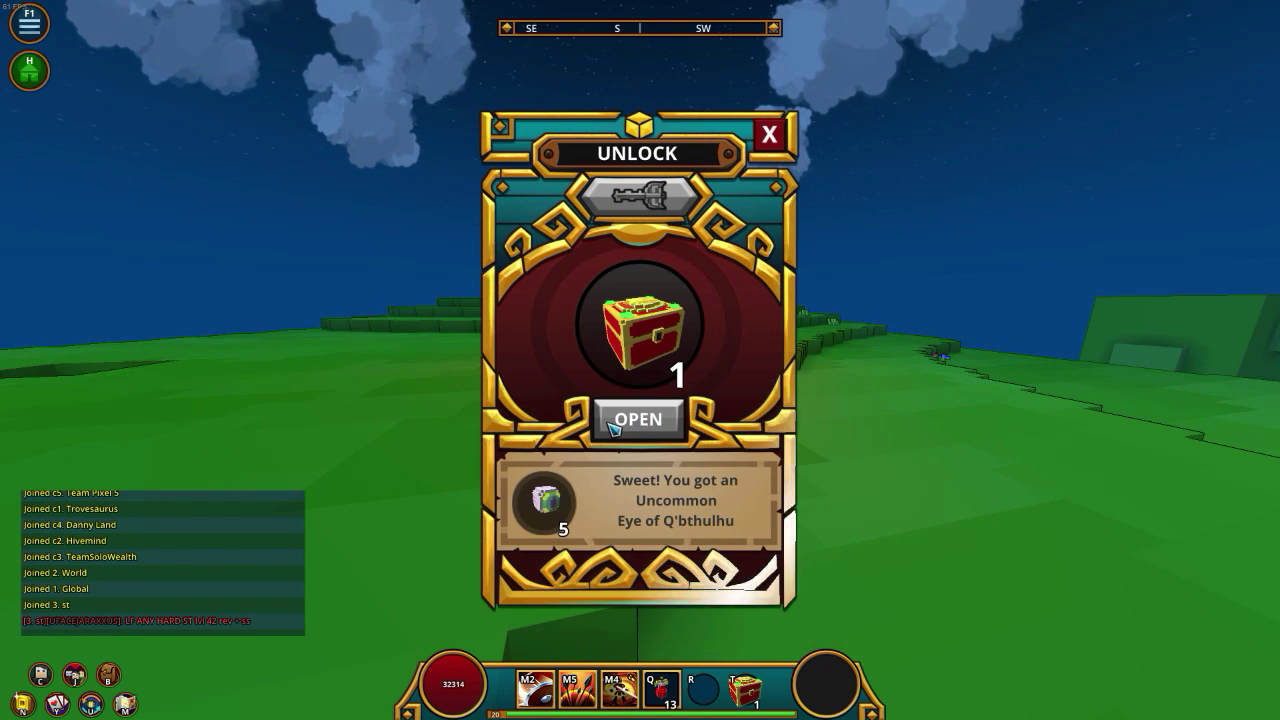
left_click(674, 425)
key("w")
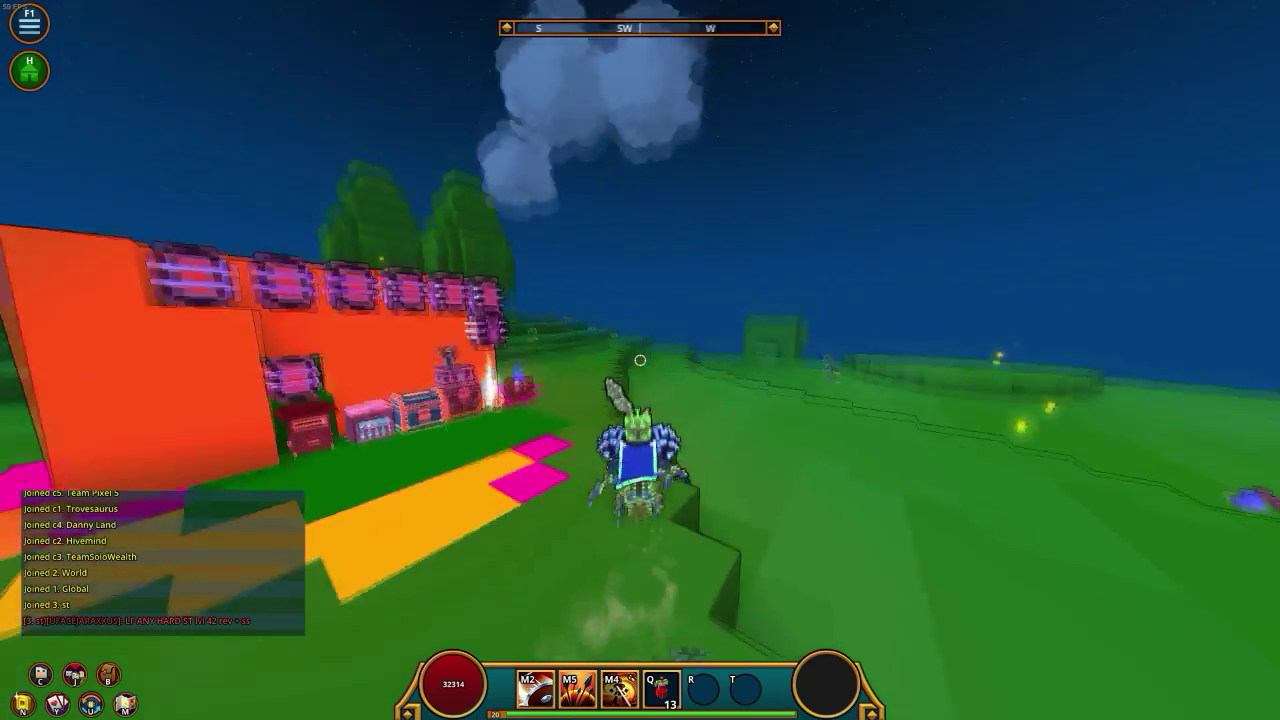
key("w")
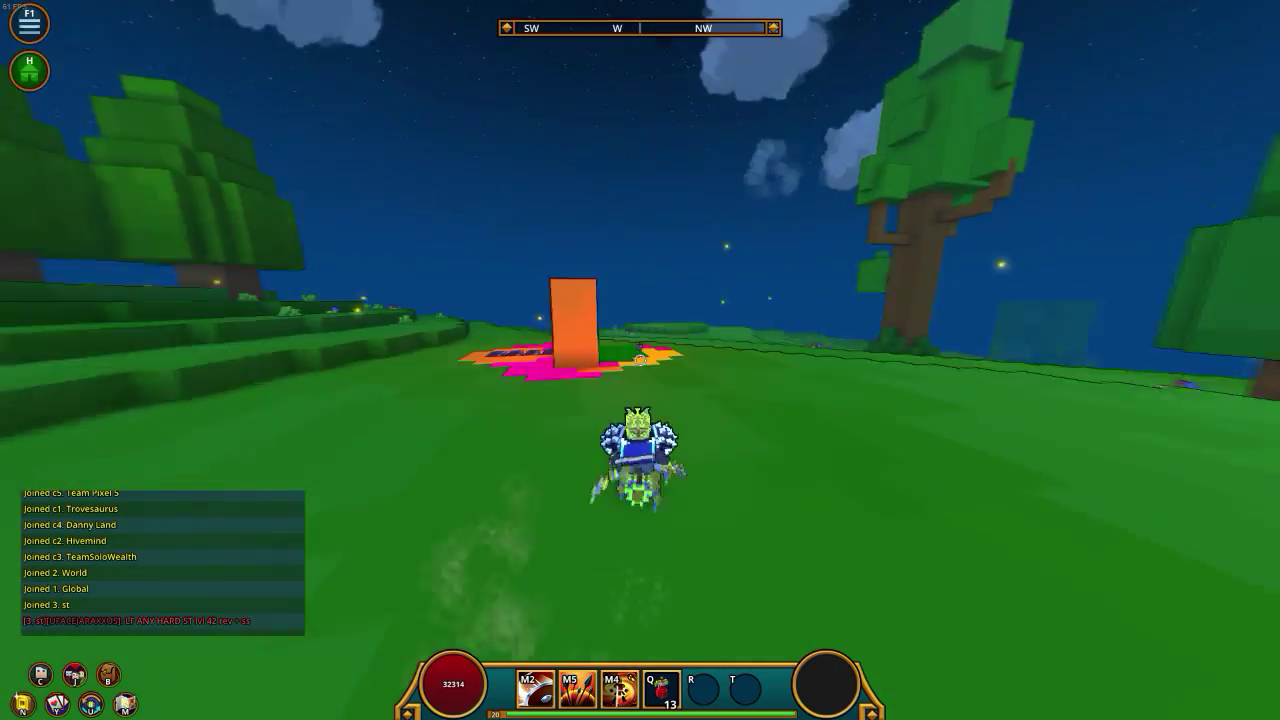
key("w")
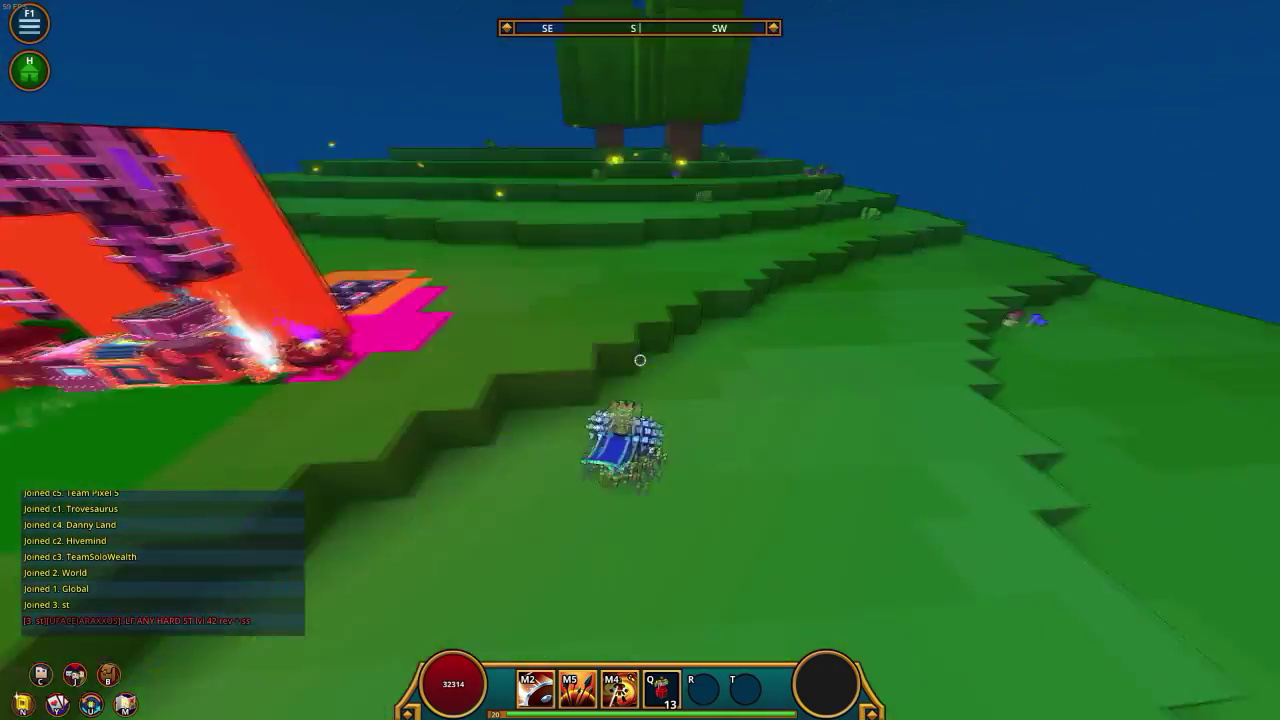
key("w")
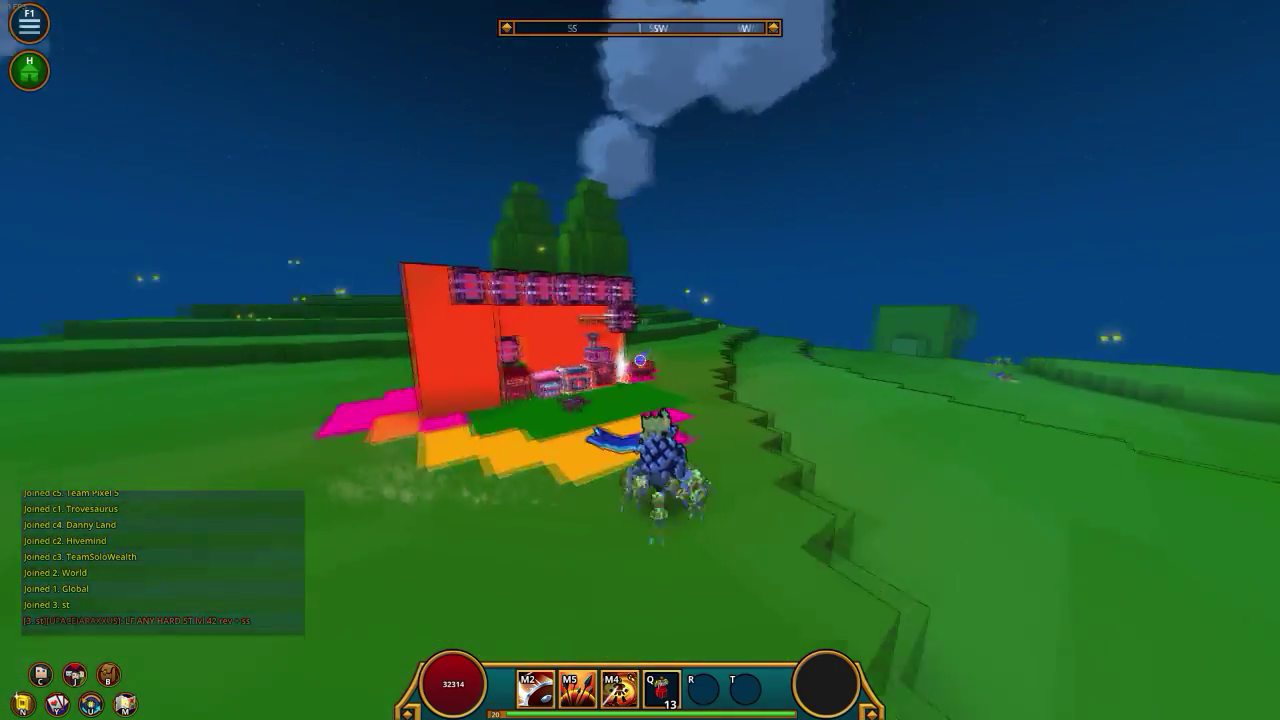
key("w")
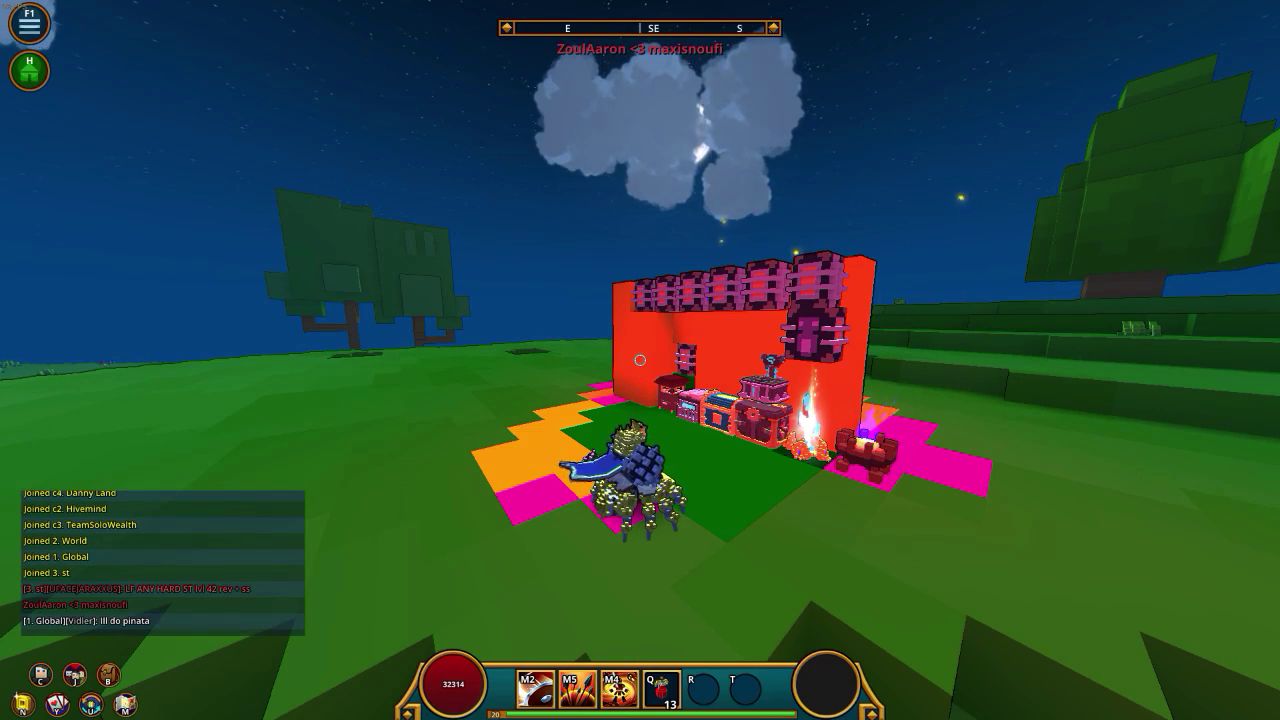
key("a")
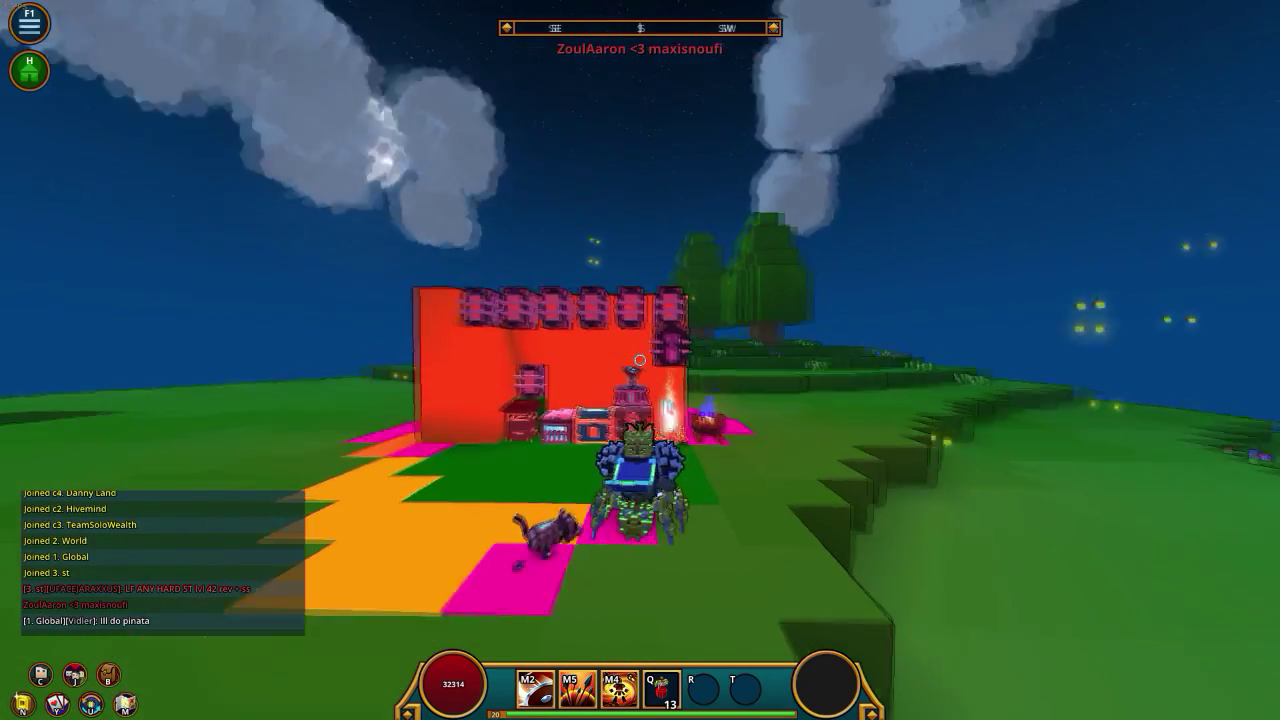
key("s")
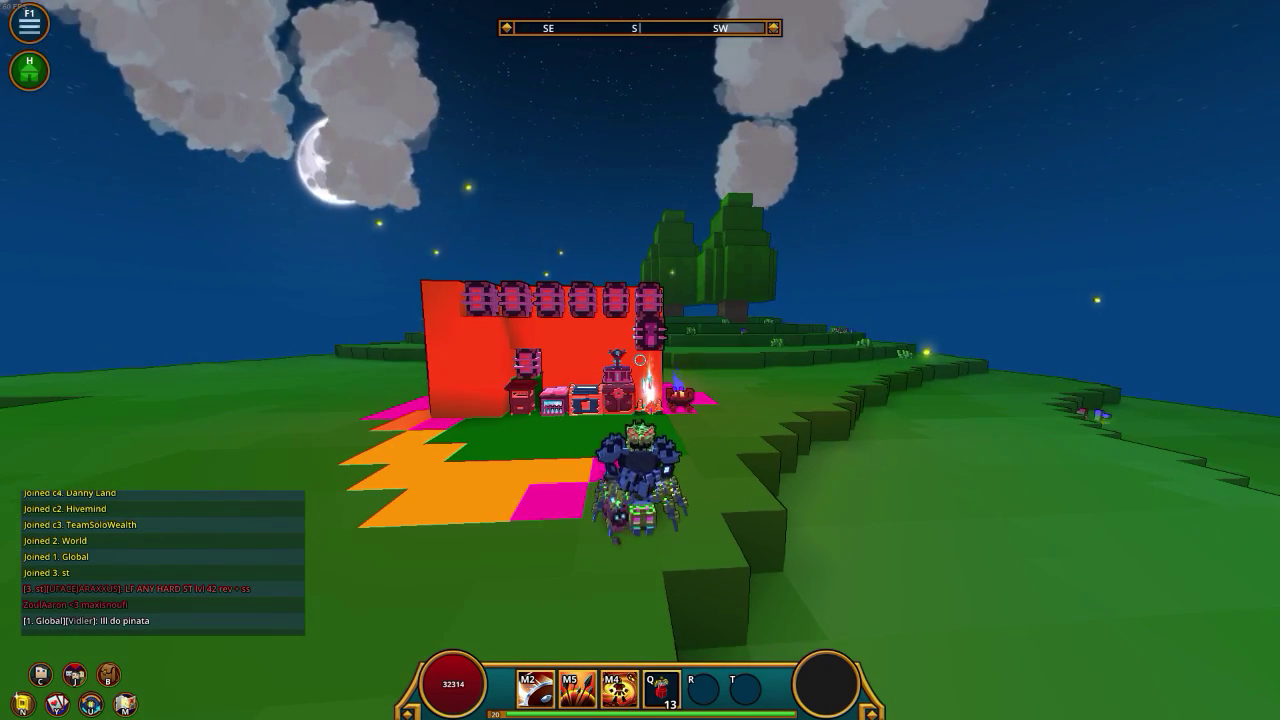
Open the game's video settings and examine the available renderer choices, DirectX and OpenGL.
key("Escape")
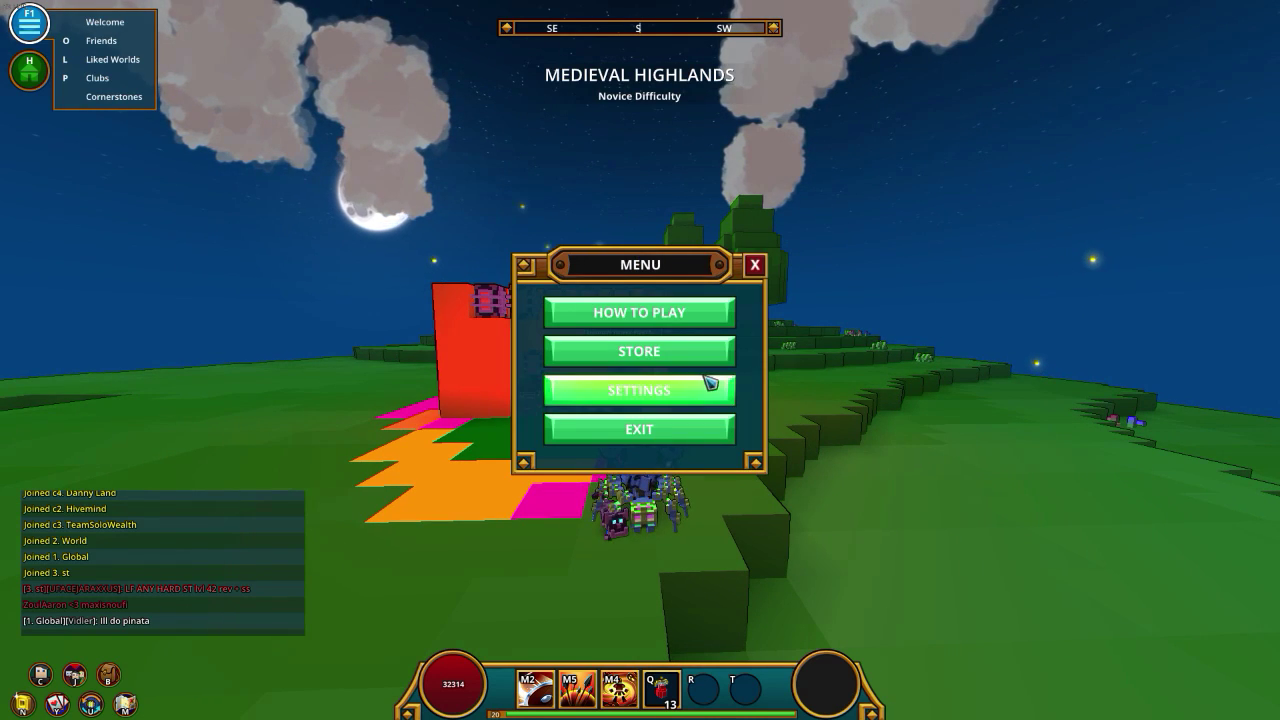
left_click(714, 388)
left_click(449, 248)
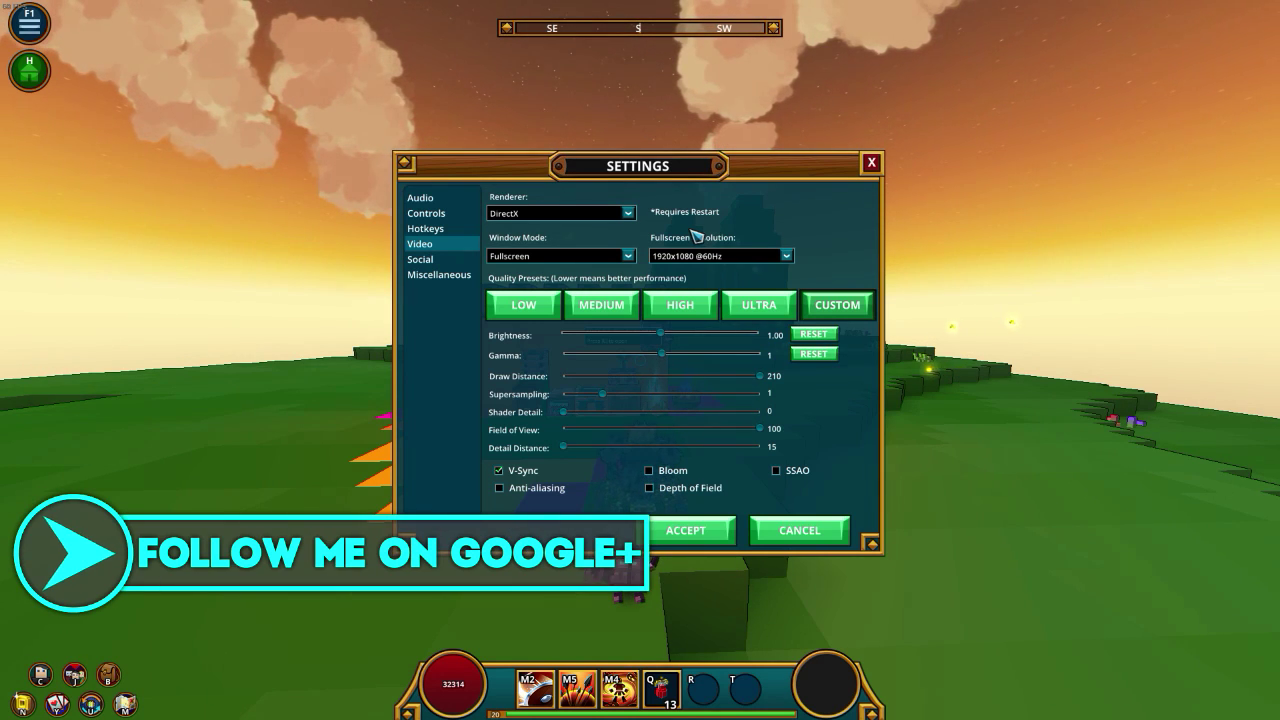
left_click(628, 213)
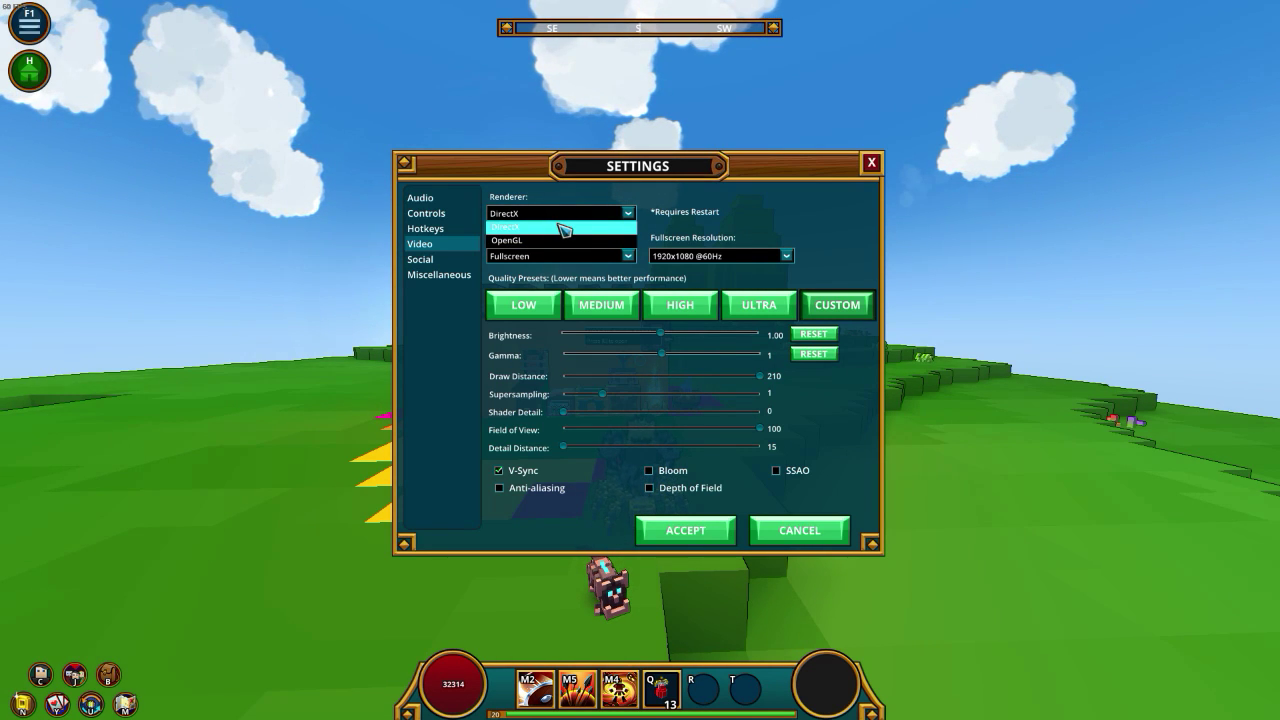
left_click(638, 213)
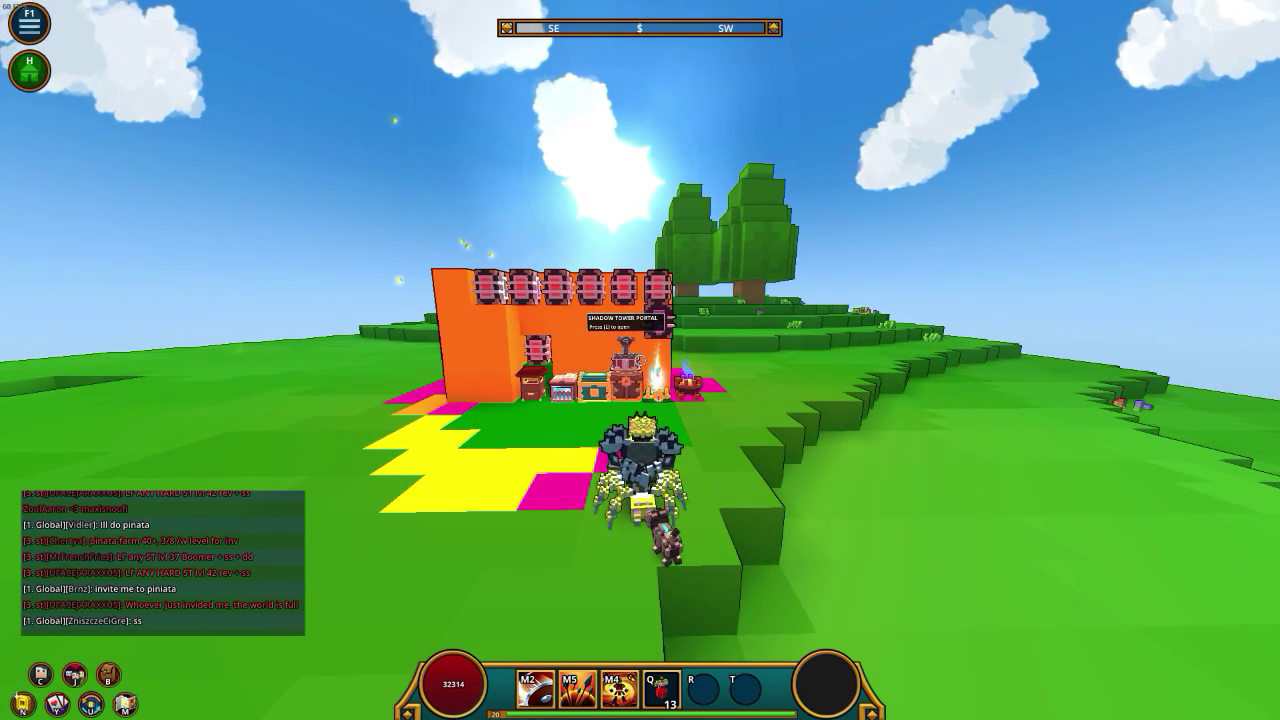
Set the window mode to Windowed Fullscreen in the video settings and apply it.
key("Escape")
left_click(645, 385)
left_click(420, 244)
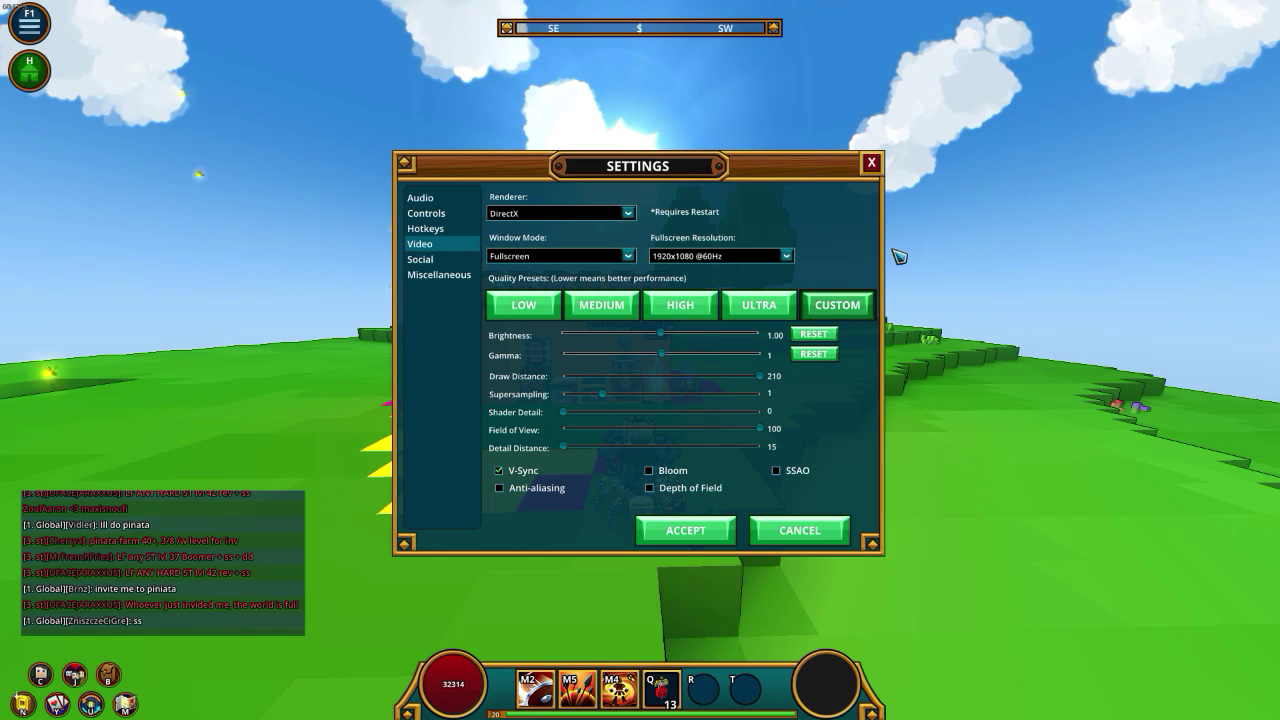
left_click(628, 256)
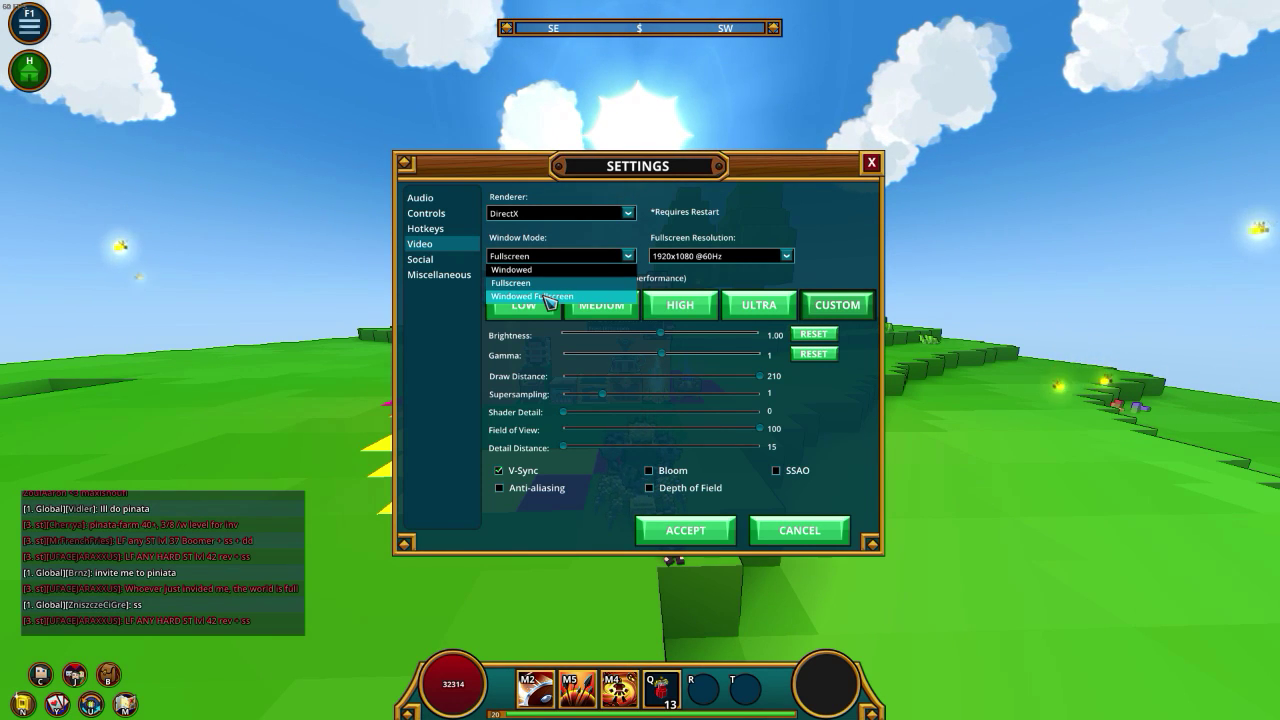
left_click(549, 297)
left_click(672, 536)
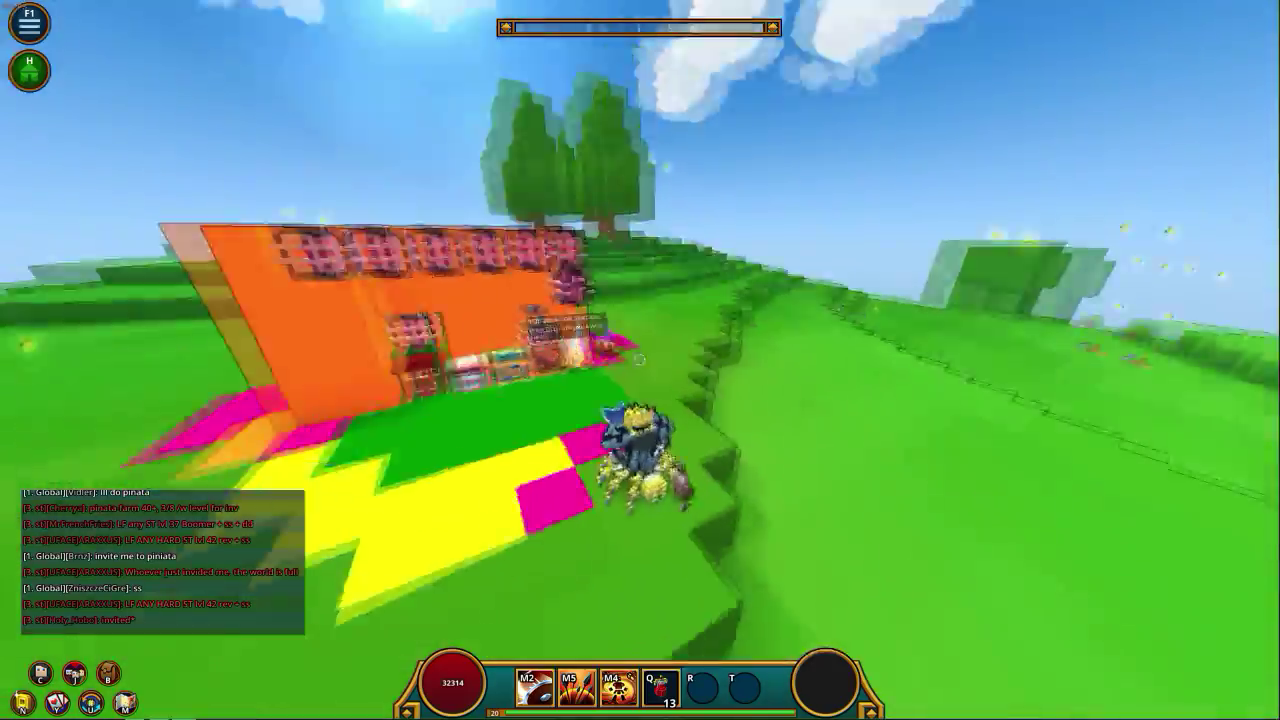
Ride the mount around the orange cornerstone build to check how the game runs in Windowed Fullscreen mode.
key("w")
key("w")
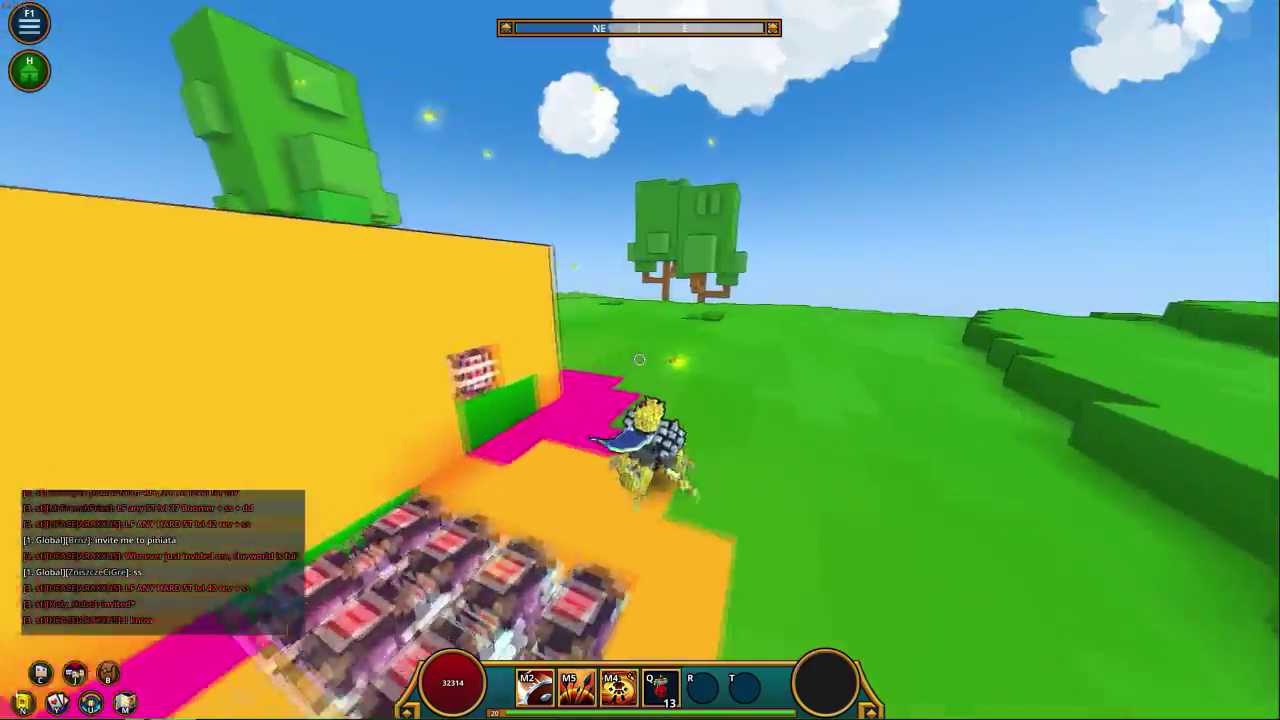
key("s")
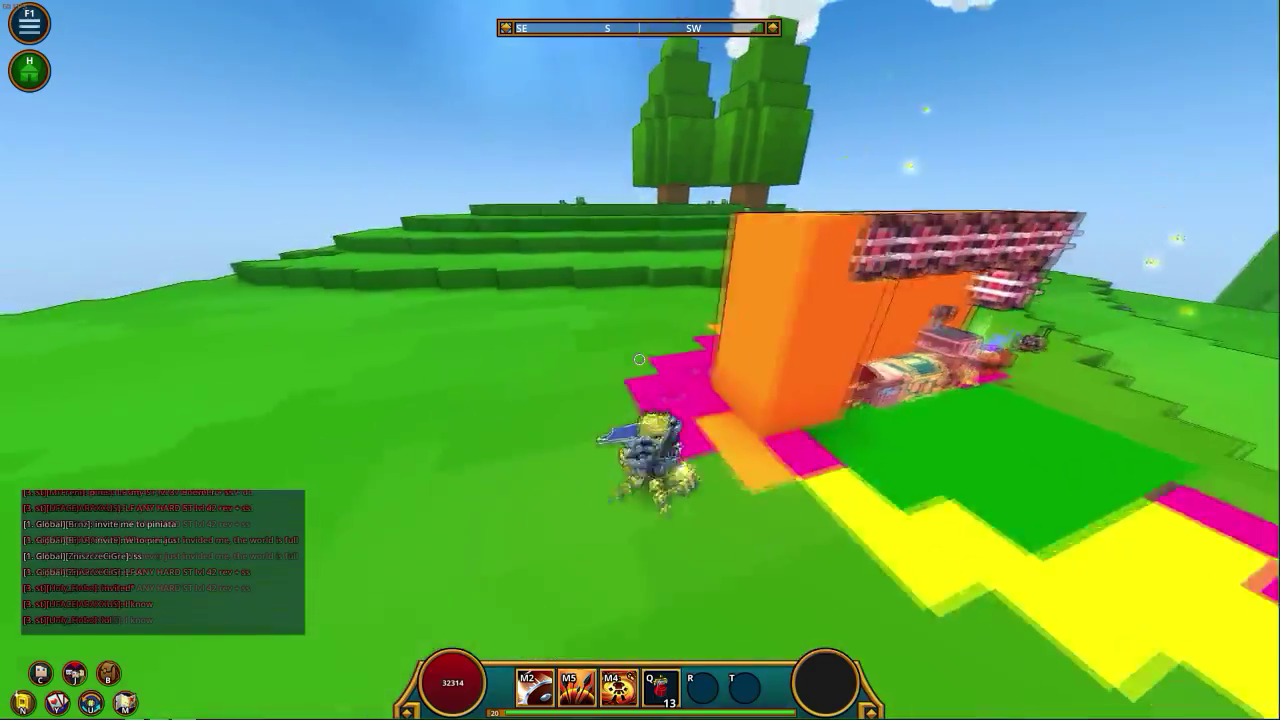
key("d")
key("d")
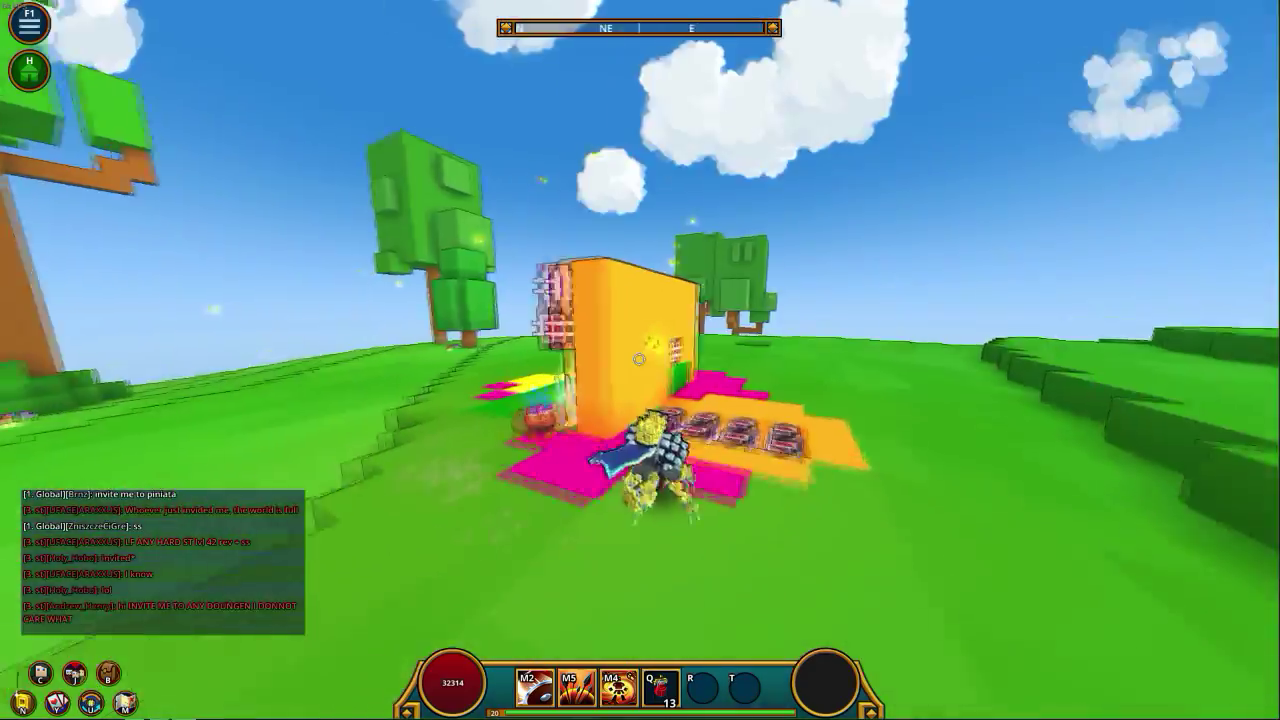
key("d")
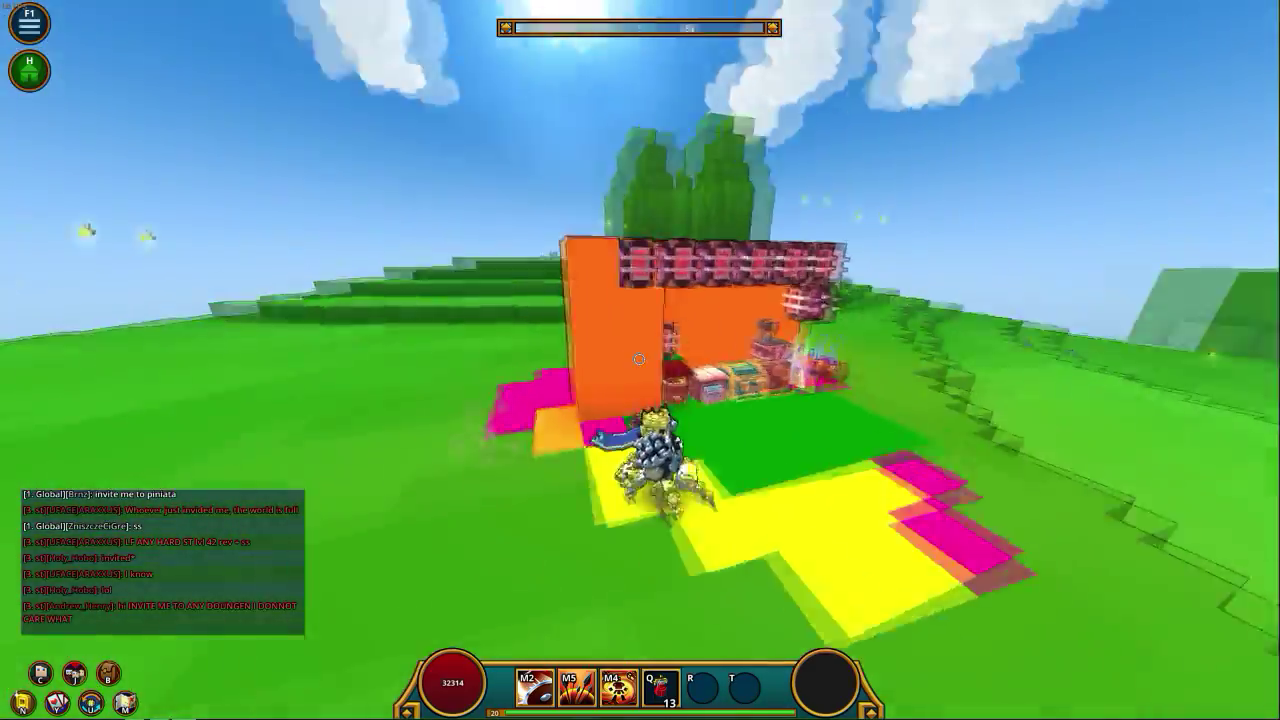
key("s")
key("w")
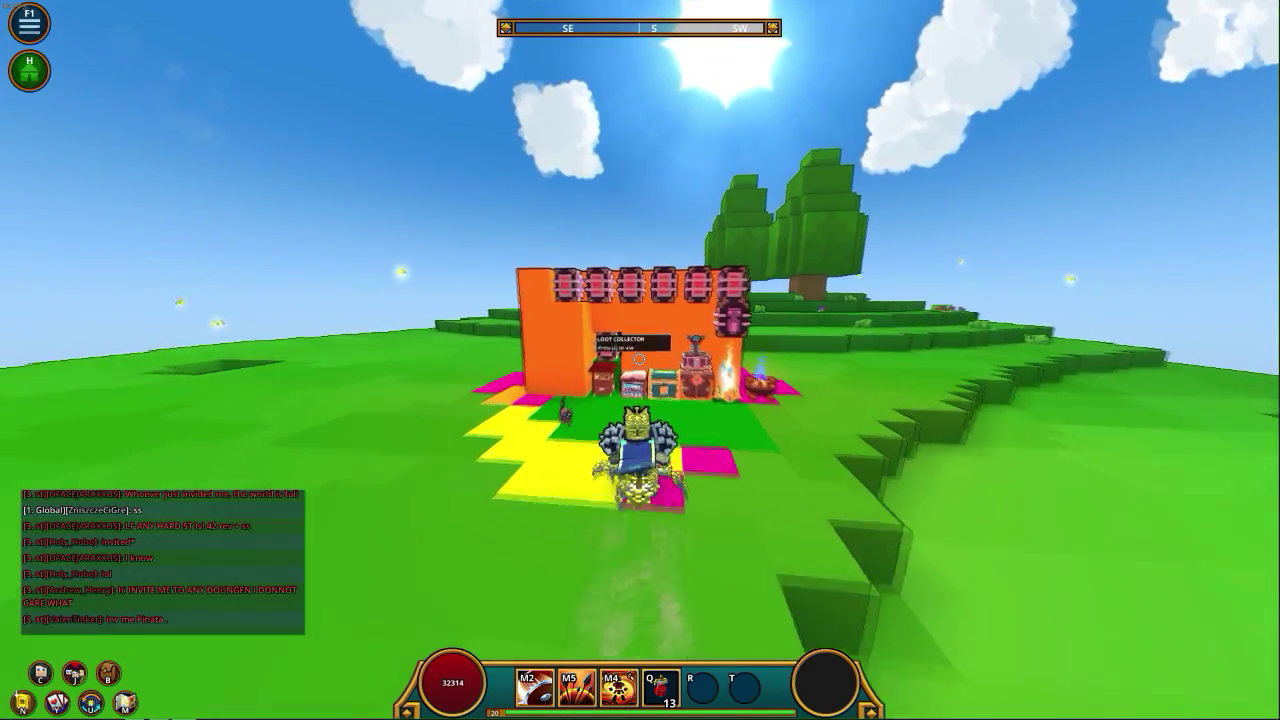
key("s")
key("s")
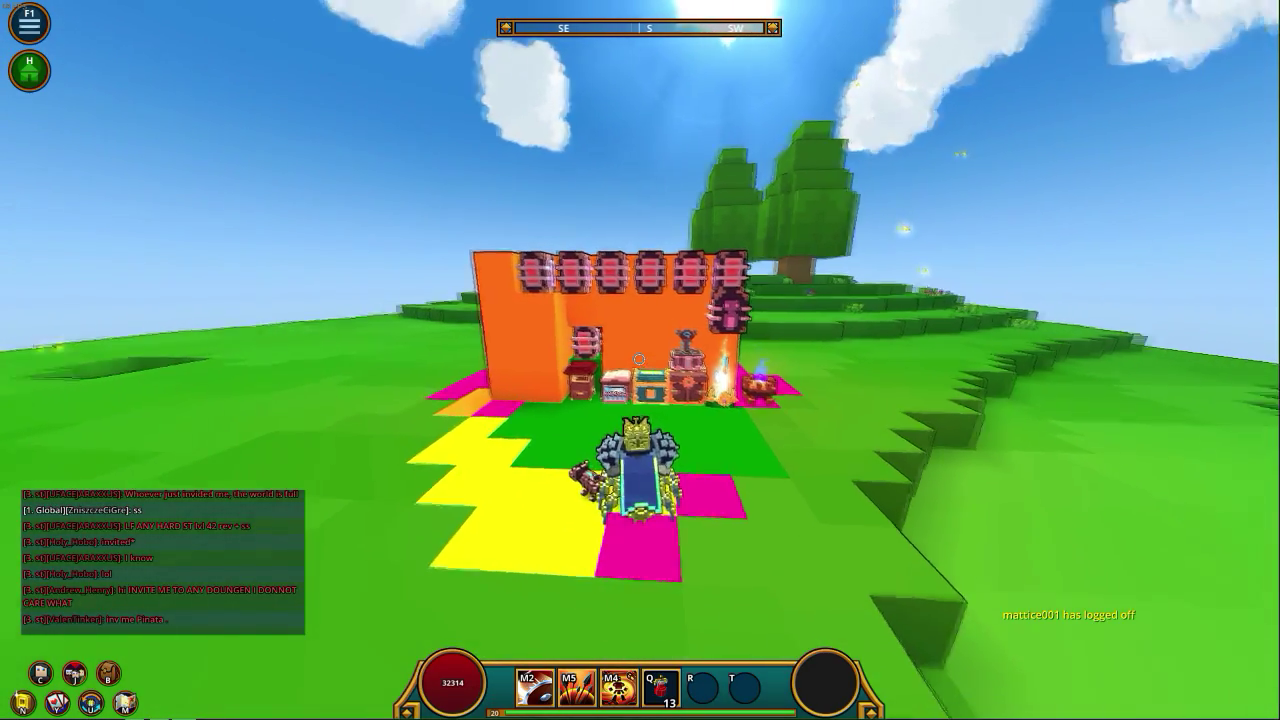
key("w")
key("d")
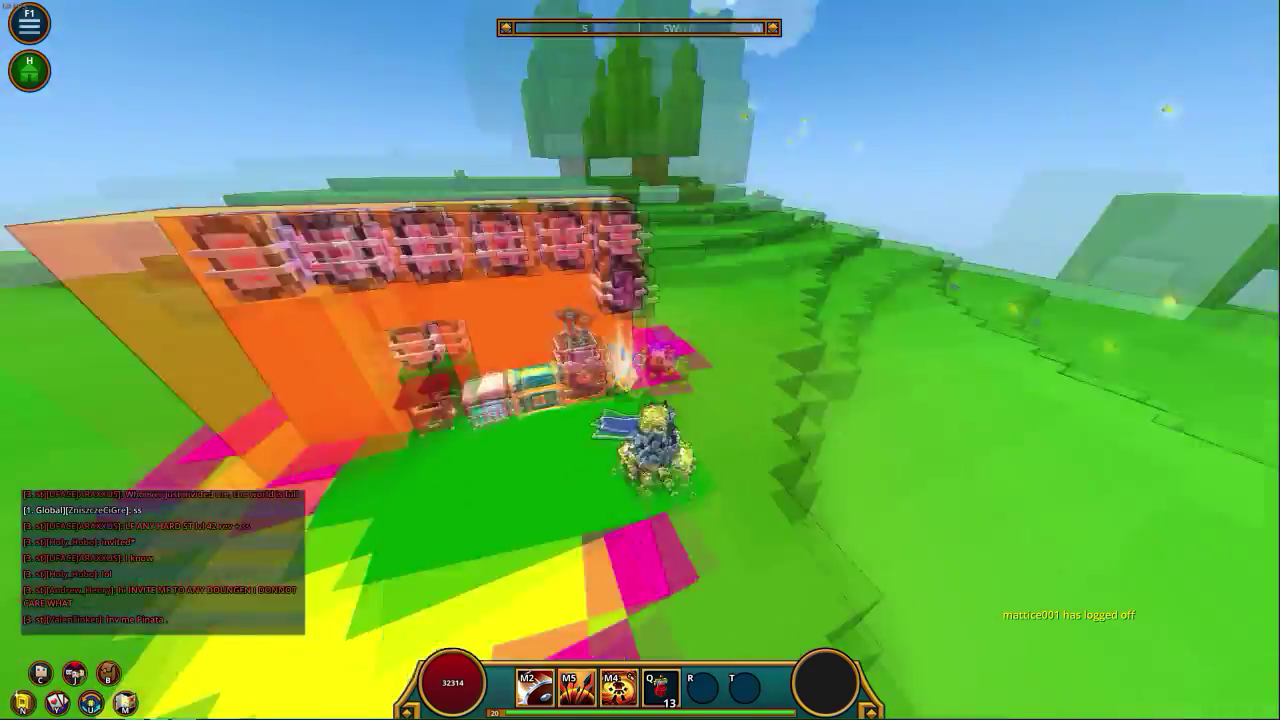
key("d")
key("w")
key("d")
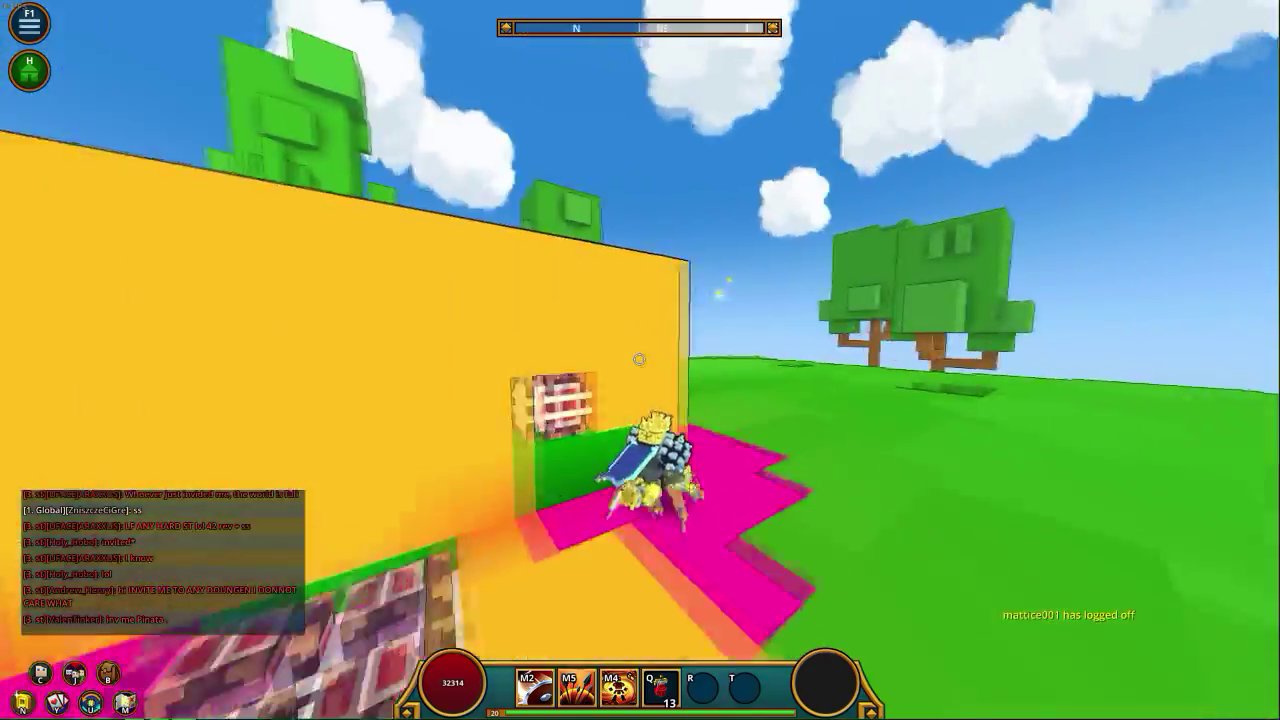
key("s")
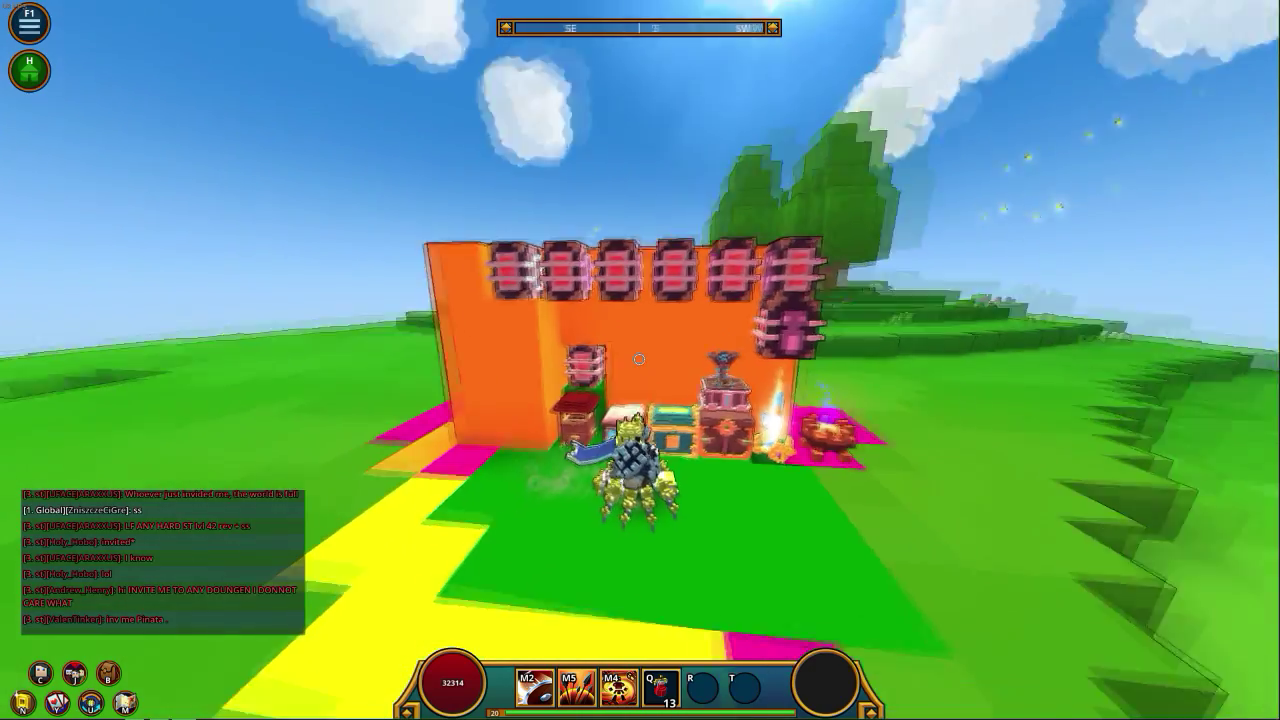
key("s")
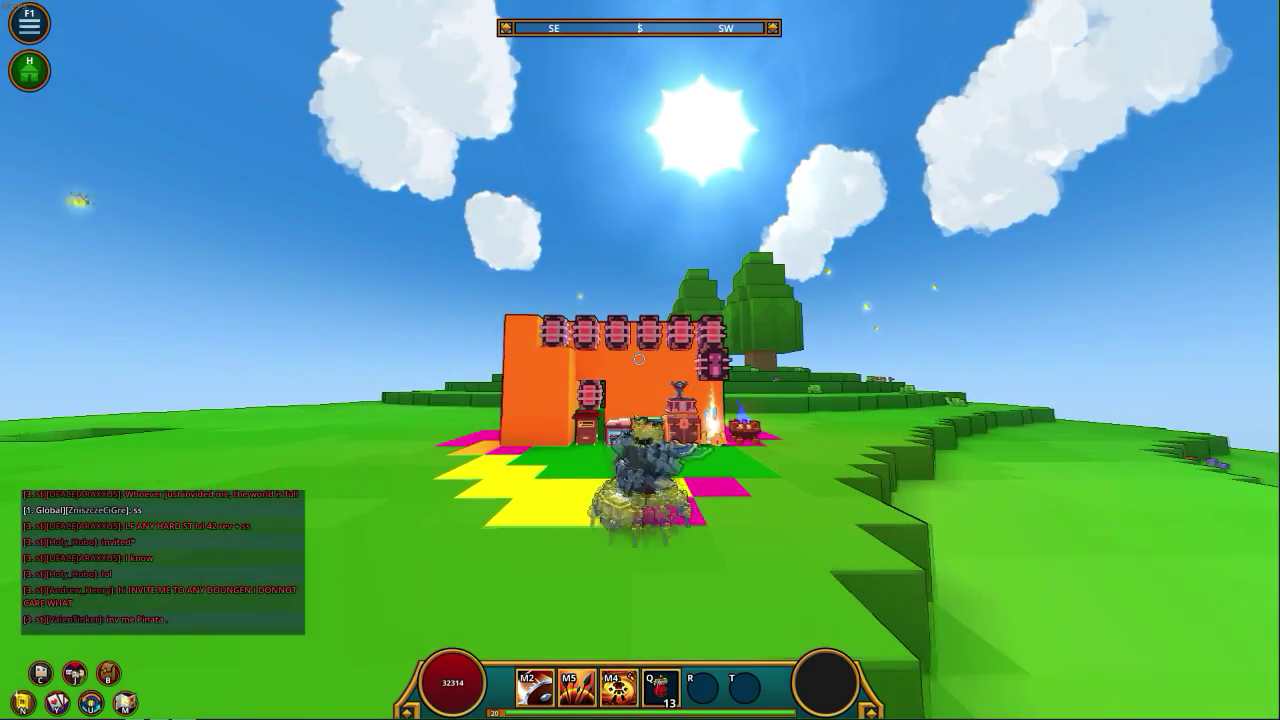
key("w")
key("s")
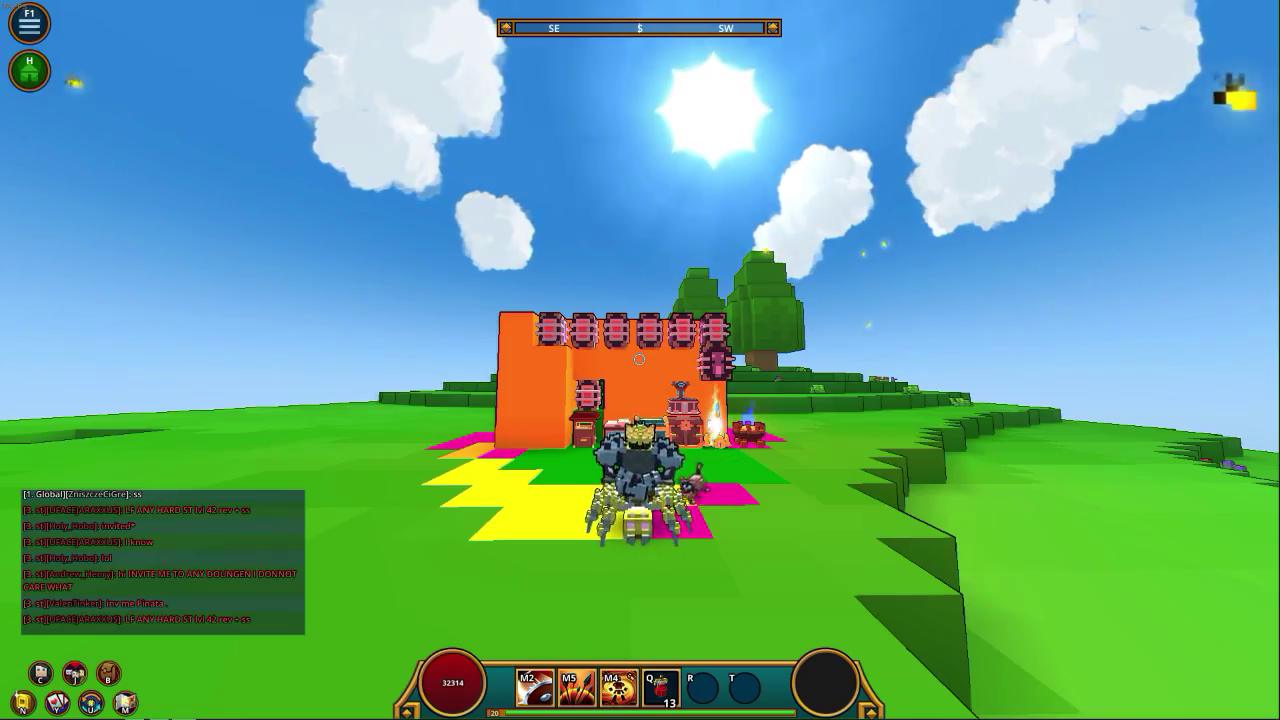
key("w")
key("z")
key("d")
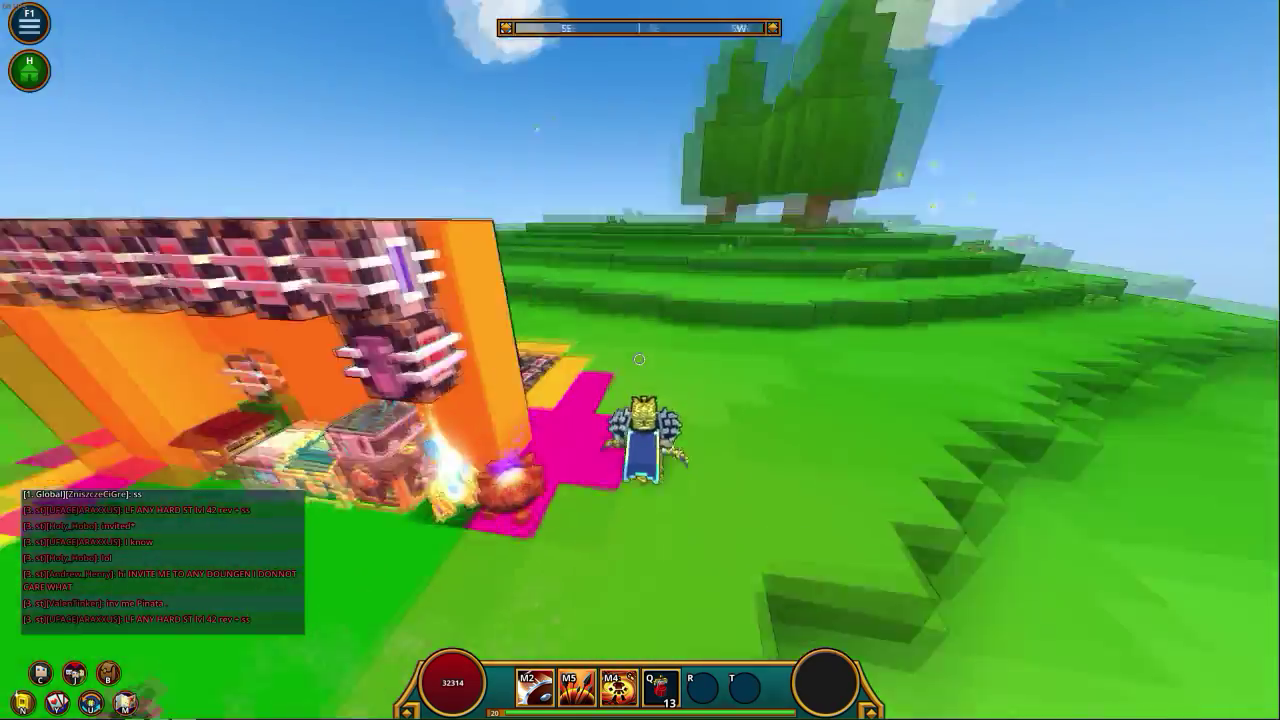
key("w")
key("space")
key("z")
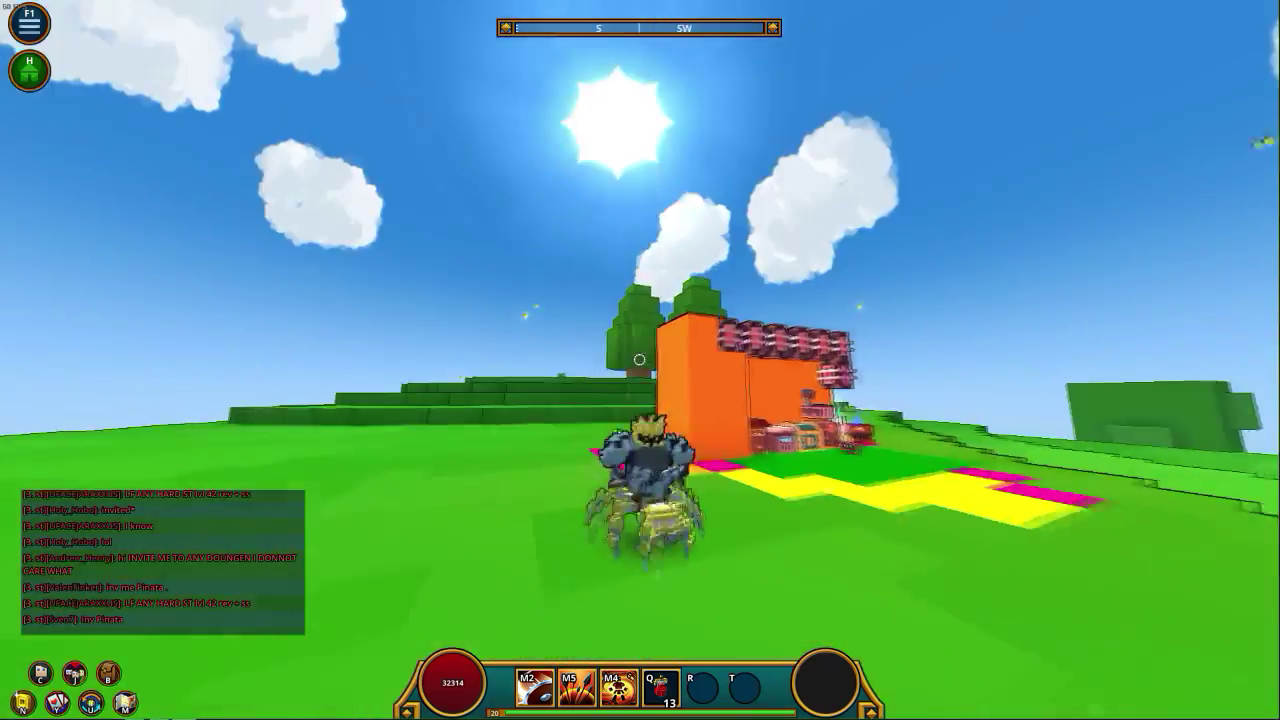
key("w")
key("d")
key("space")
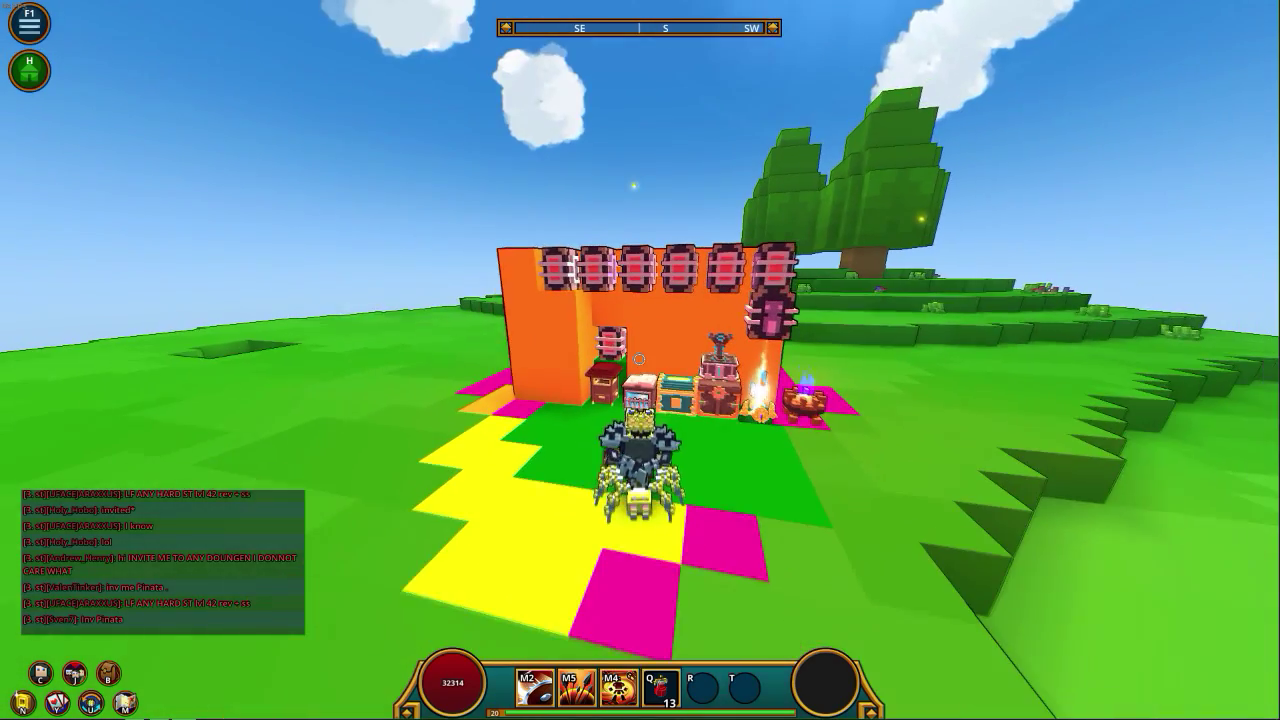
key("w")
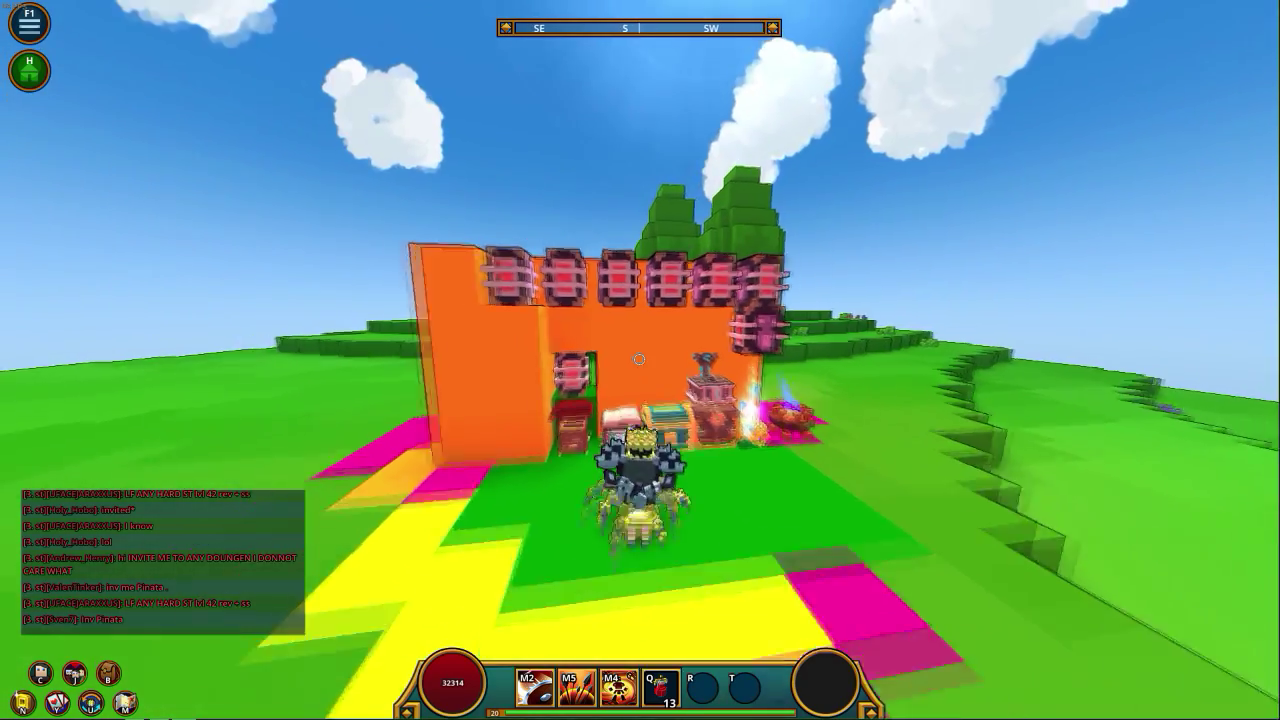
key("s")
key("w")
key("space")
key("s")
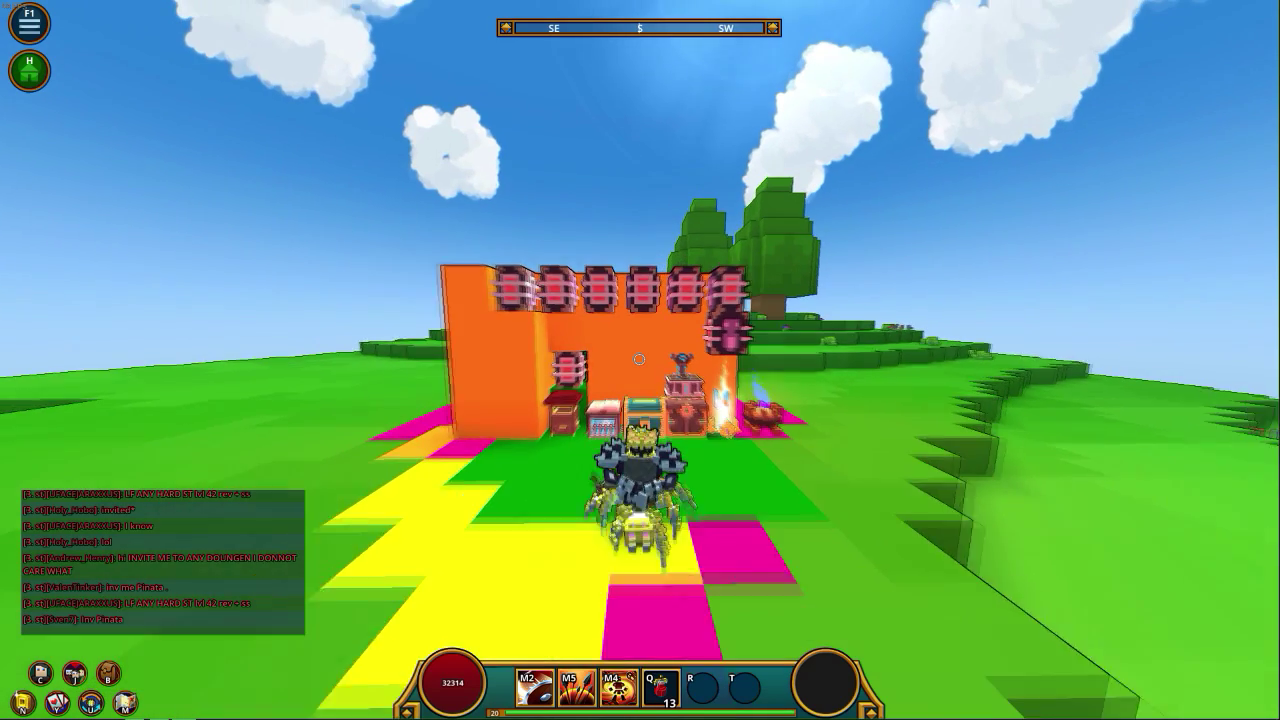
key("s")
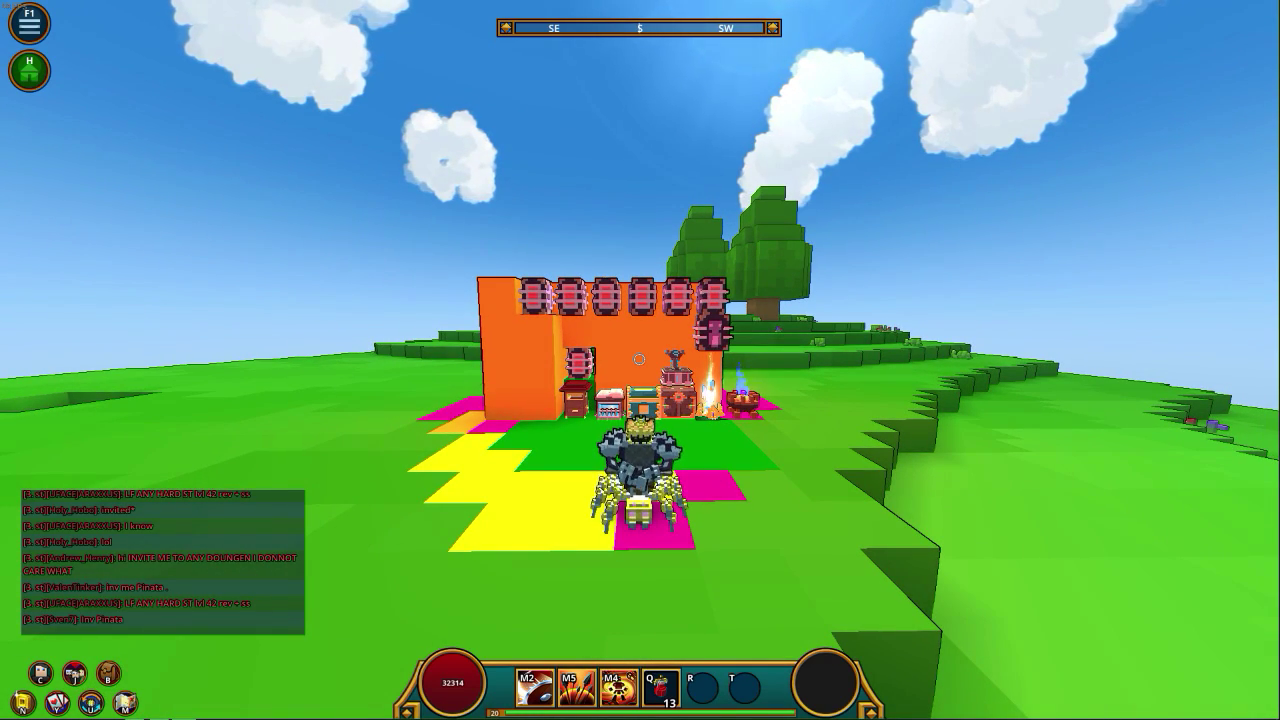
key("Escape")
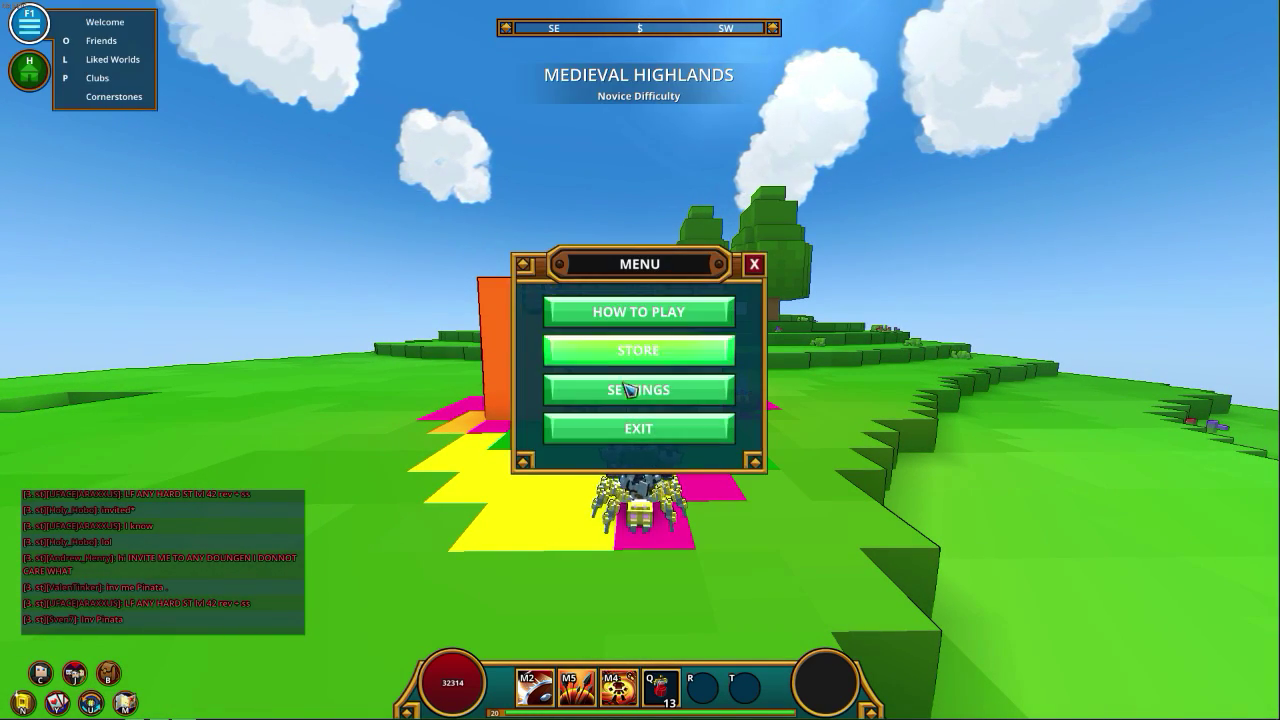
left_click(625, 389)
left_click(420, 243)
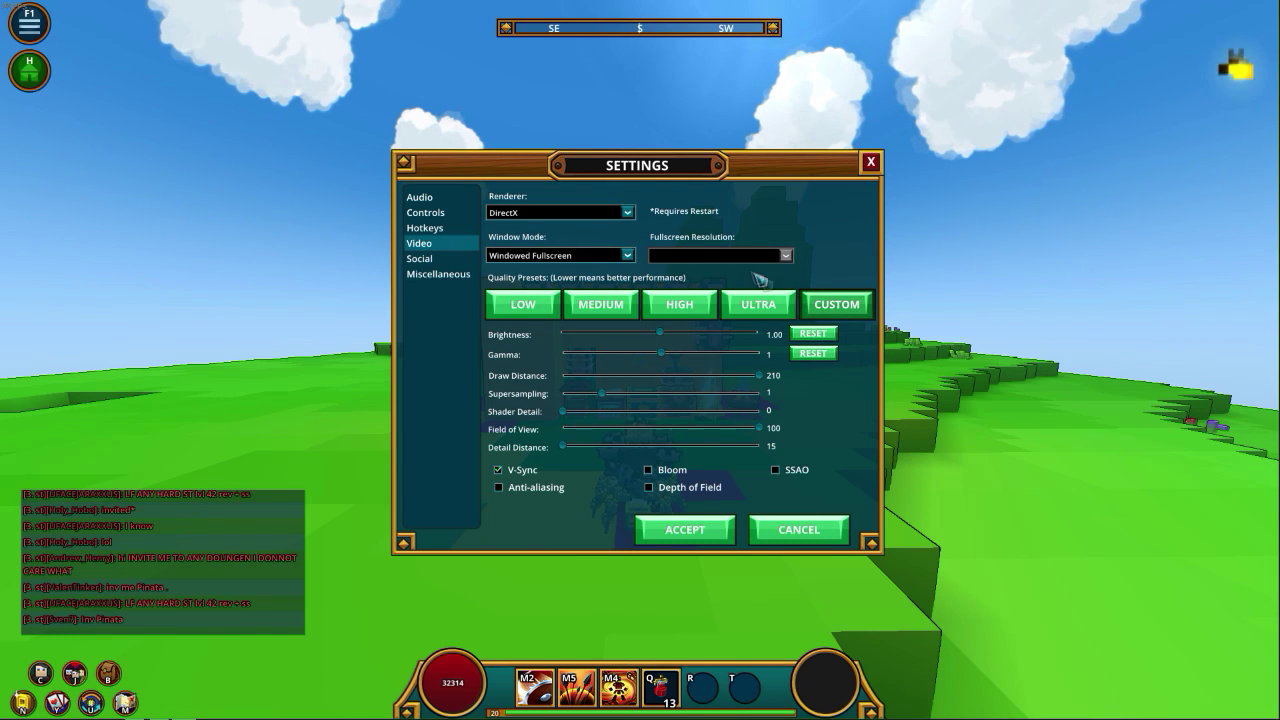
left_click(606, 252)
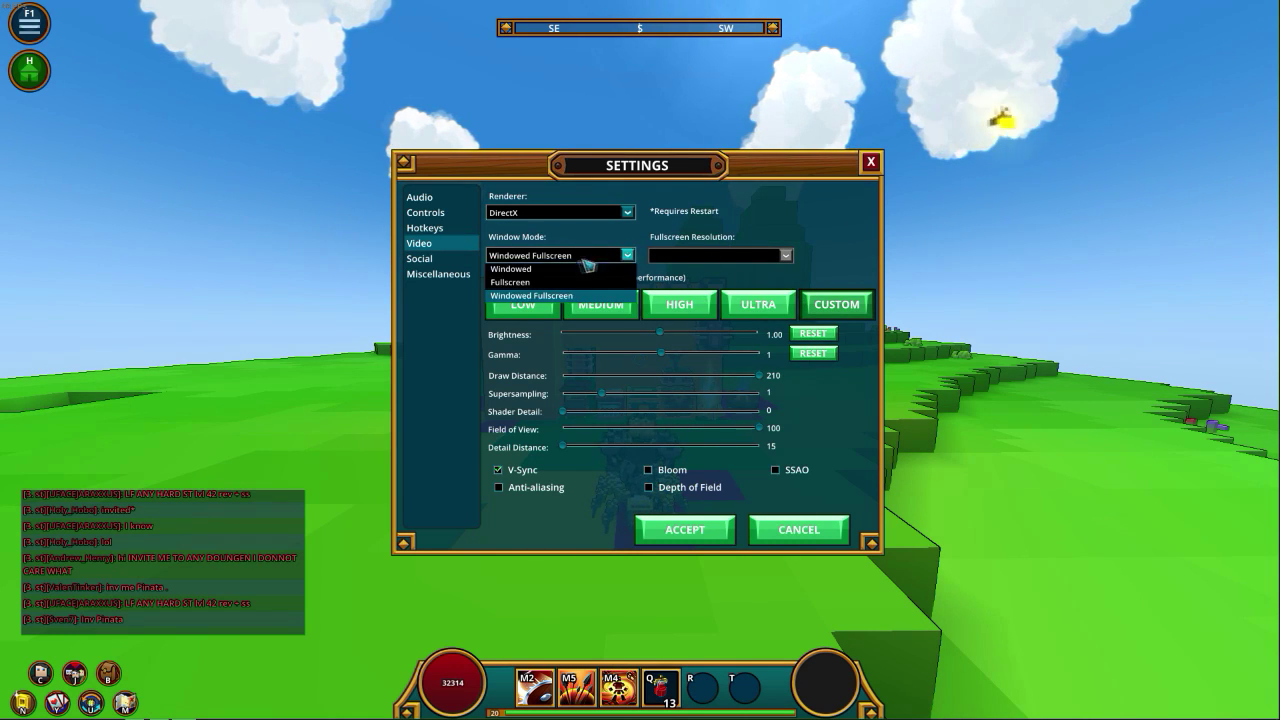
left_click(508, 284)
left_click(797, 248)
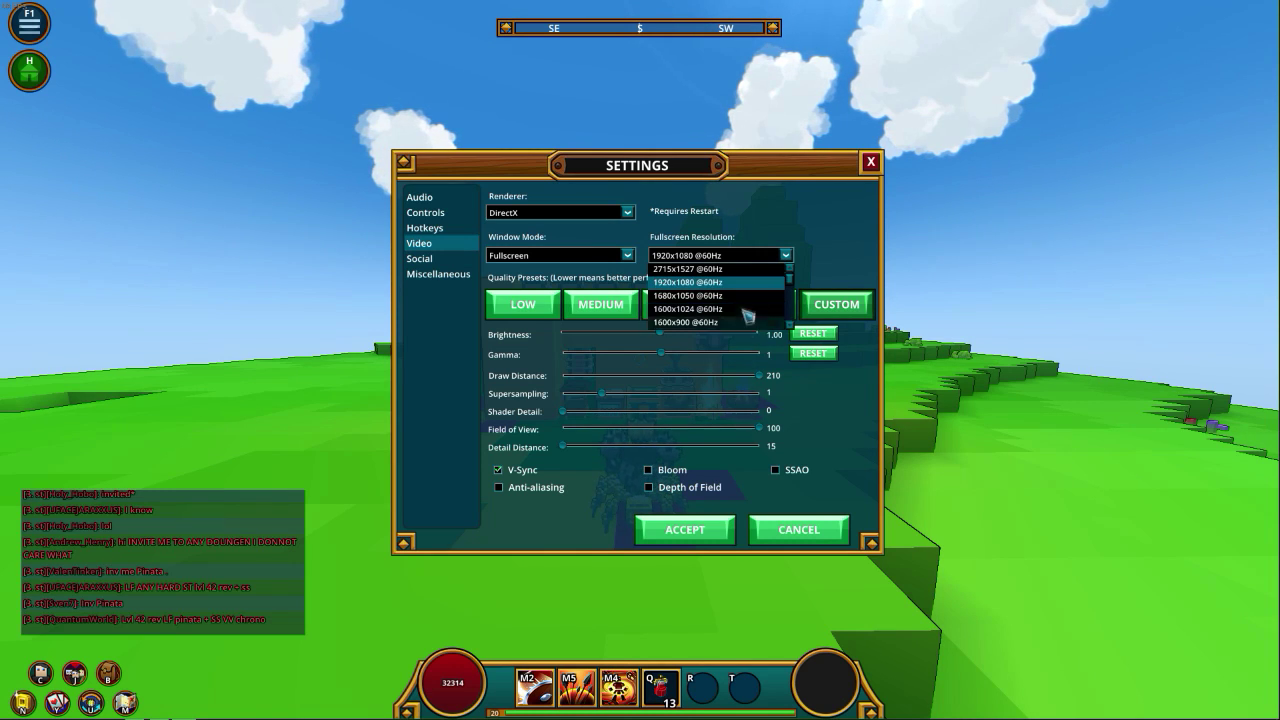
left_click(737, 285)
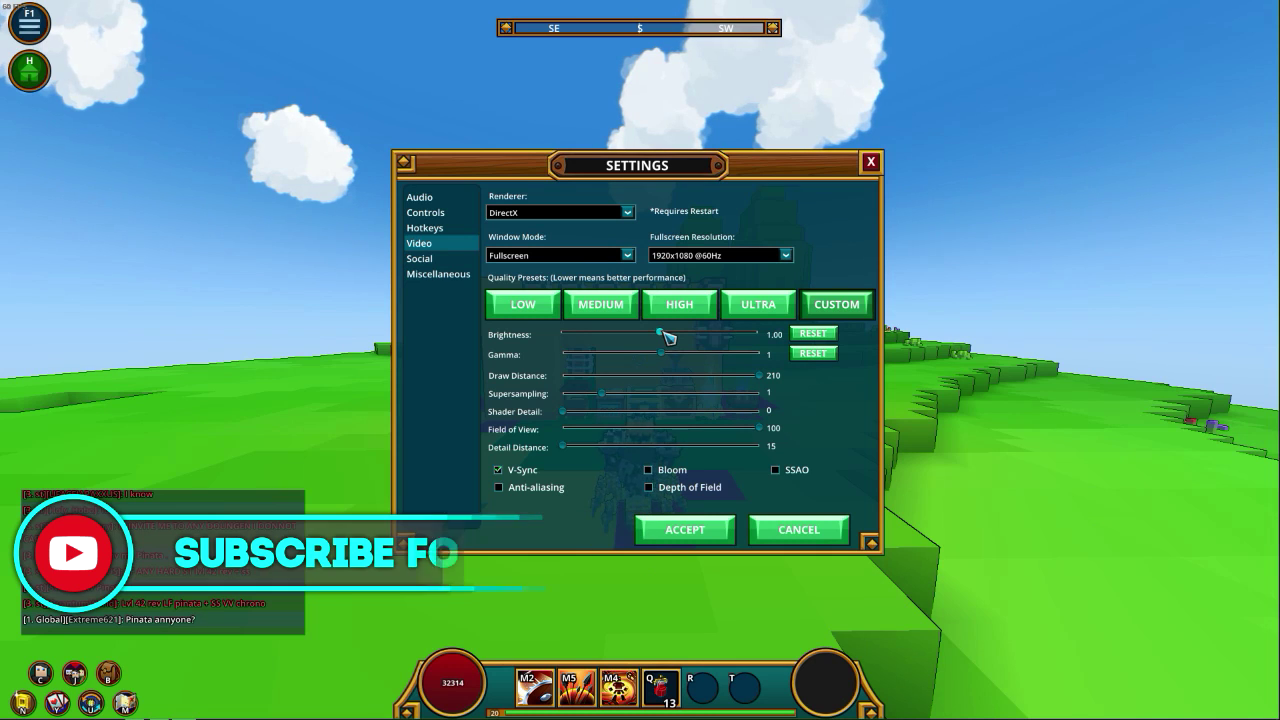
Raise the brightness to the maximum of 1.70 and apply it.
left_click_drag(661, 332, 806, 340)
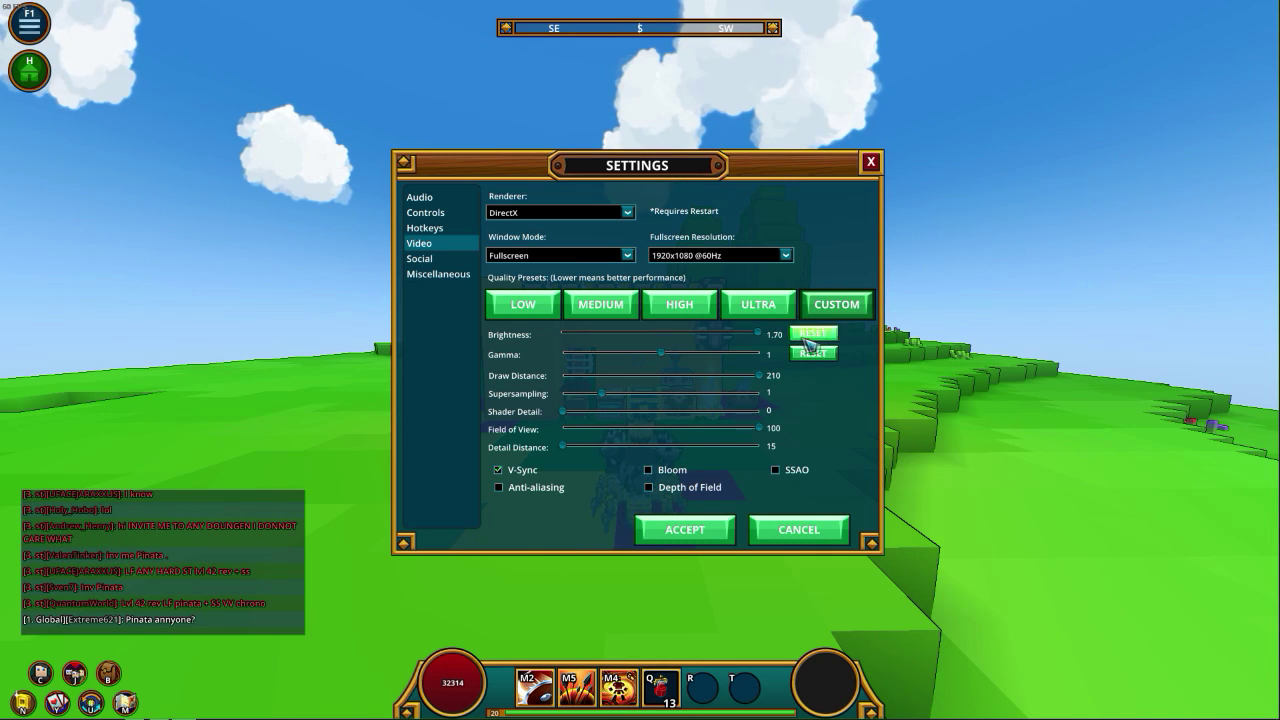
left_click(683, 540)
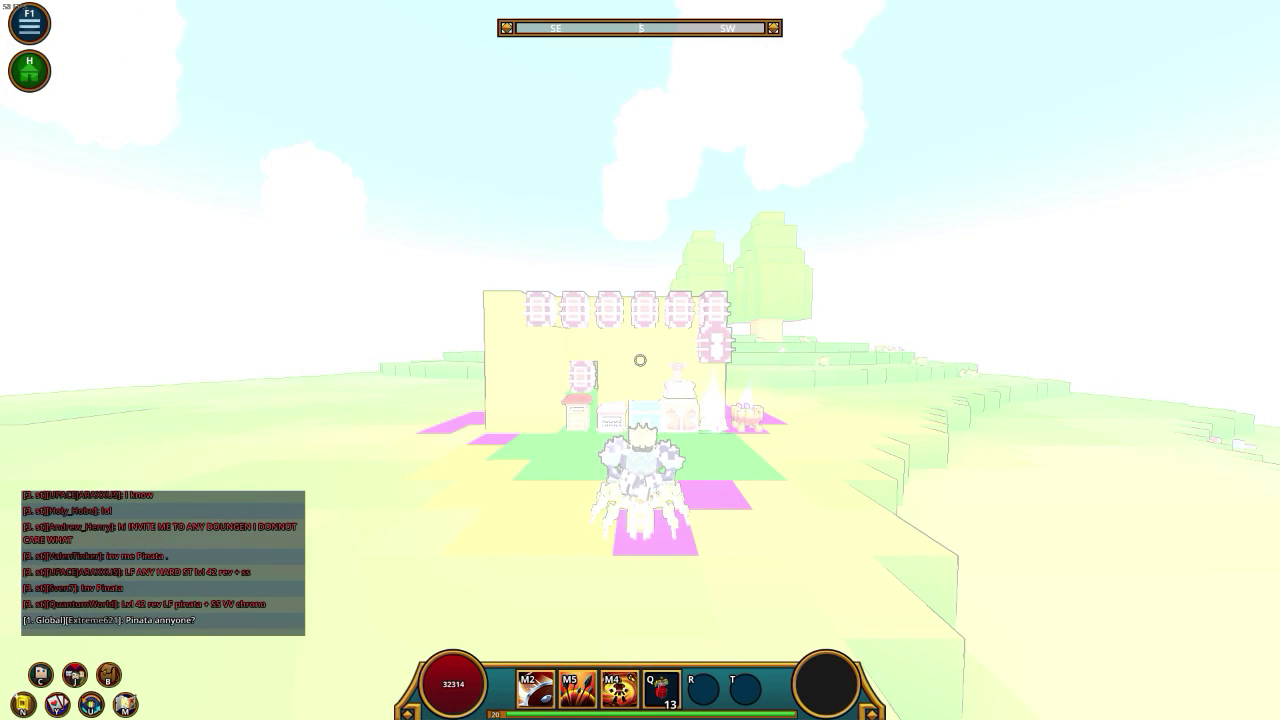
Reopen the video settings, set the brightness to 1 and apply it.
key("Escape")
left_click(640, 387)
left_click(438, 244)
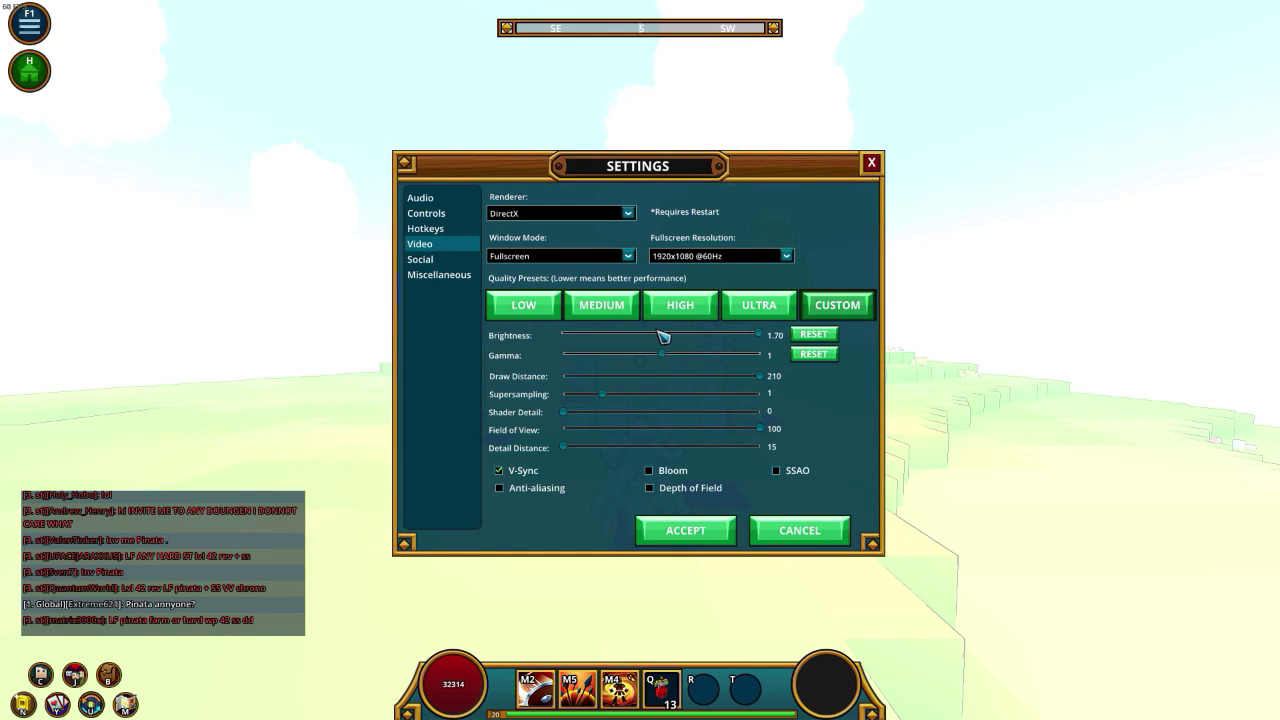
left_click_drag(774, 338, 743, 339)
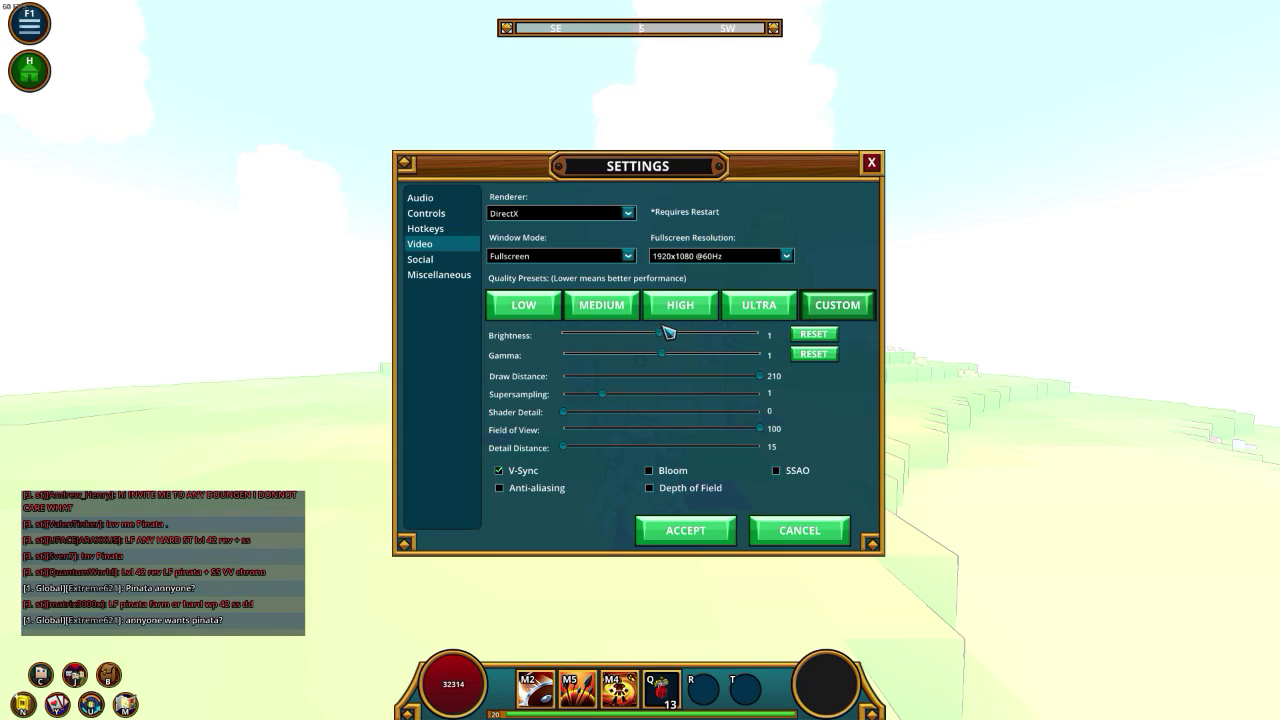
left_click(686, 530)
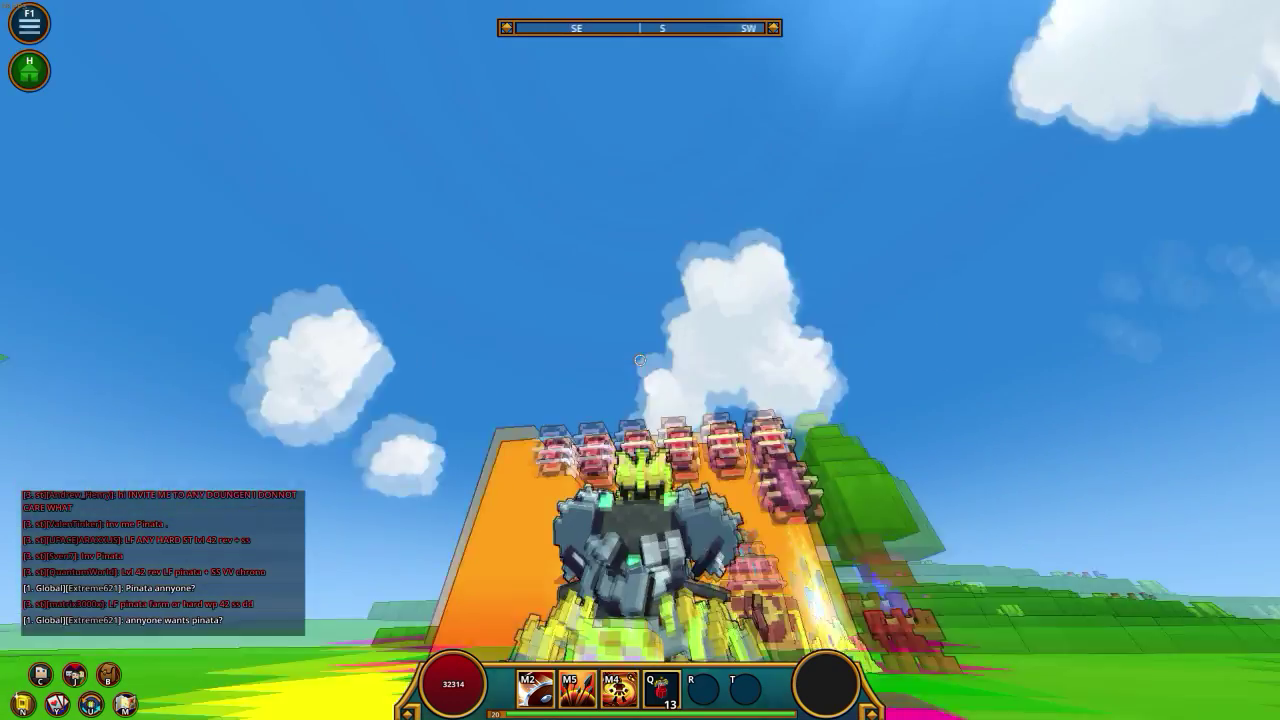
Raise the gamma to the maximum of 5 in the video settings and apply it.
left_click(668, 404)
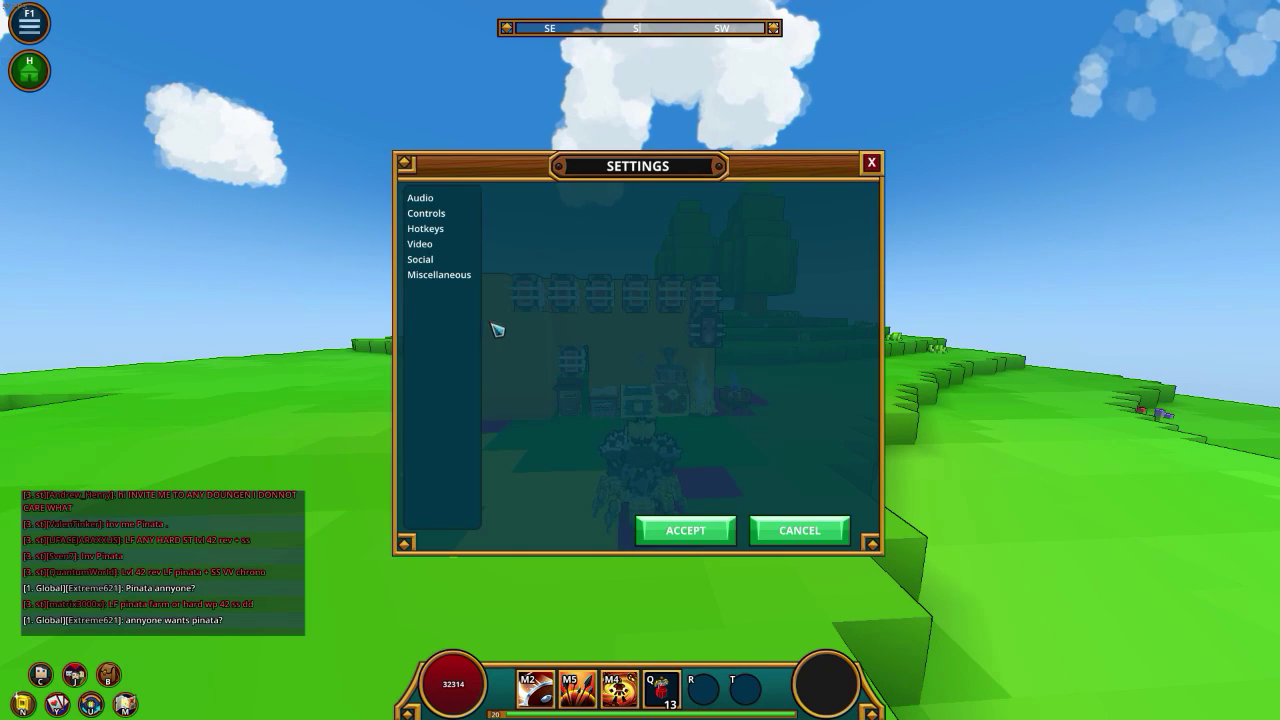
left_click(440, 247)
left_click_drag(659, 352, 720, 354)
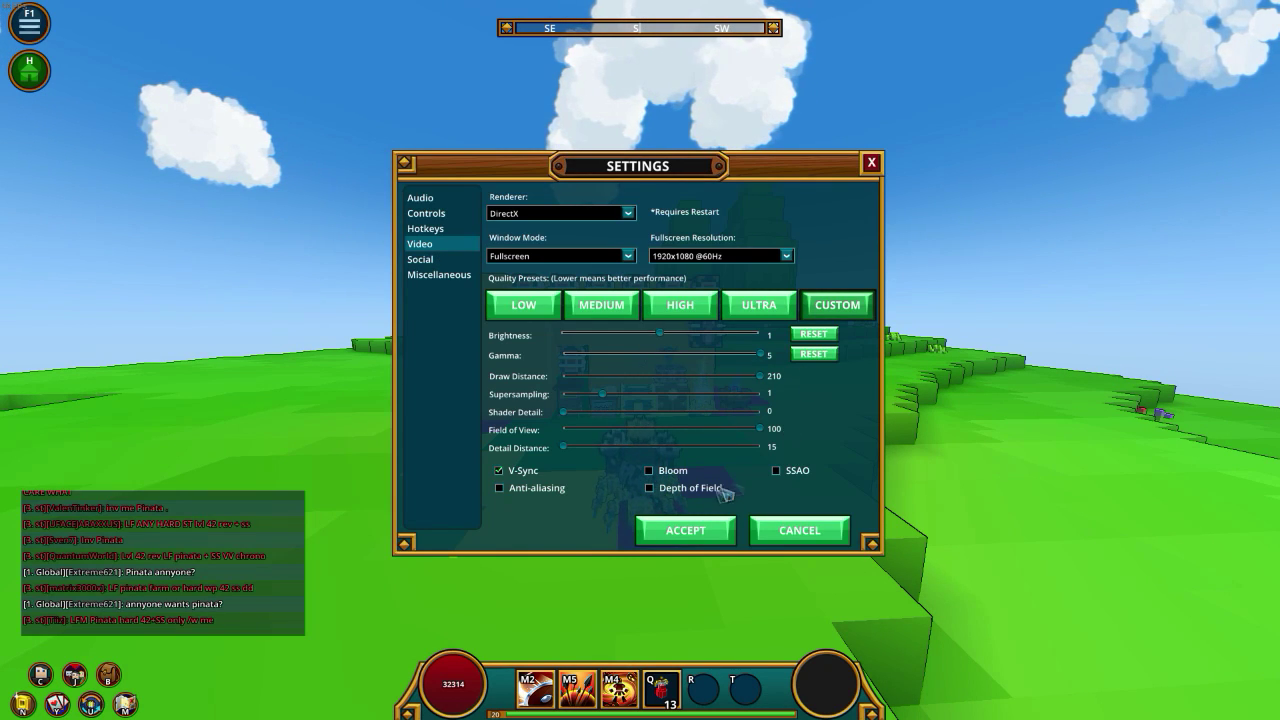
left_click(686, 530)
Reopen the video settings, lower the gamma to 0.98 and apply it.
key("Escape")
left_click(623, 389)
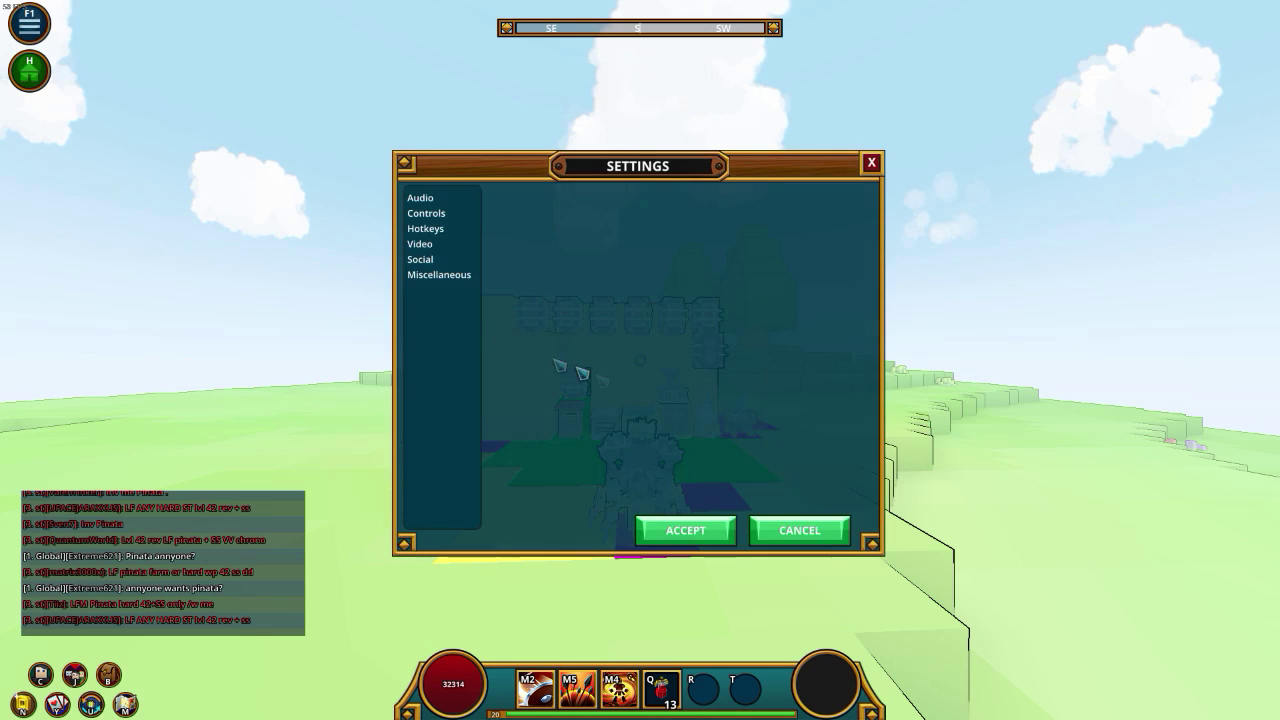
left_click(437, 231)
left_click(462, 258)
left_click(458, 244)
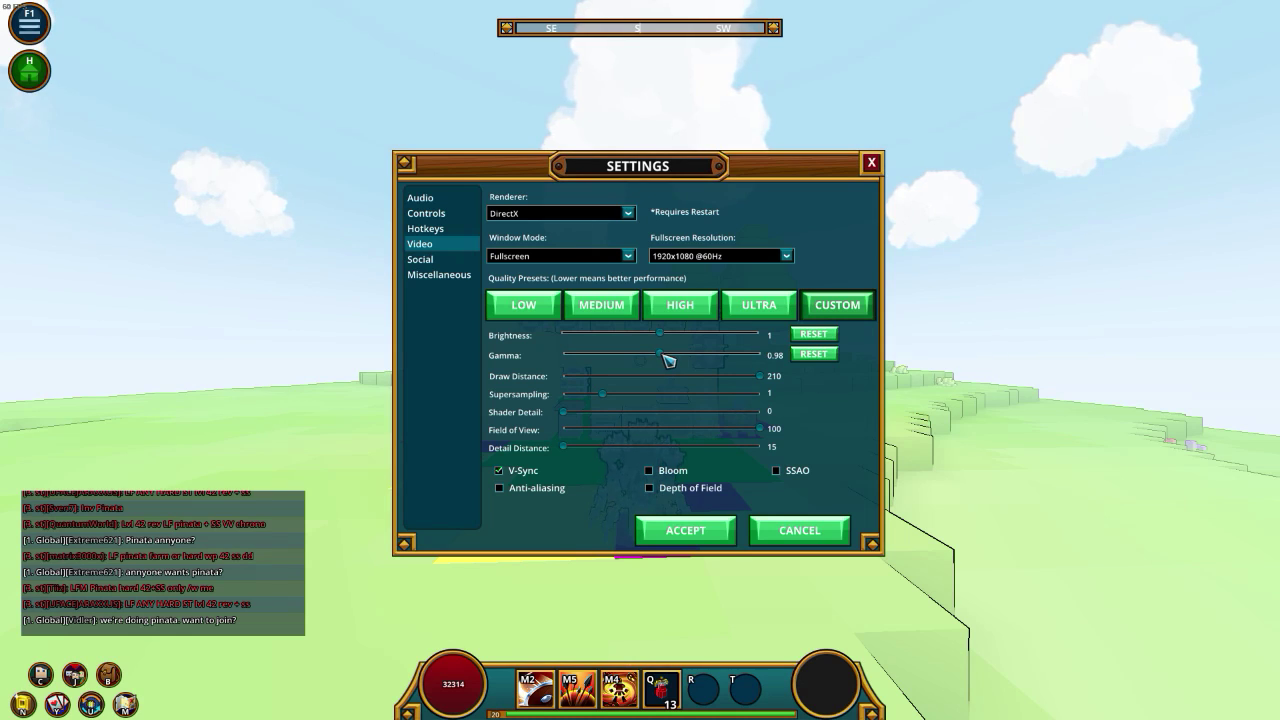
left_click(686, 526)
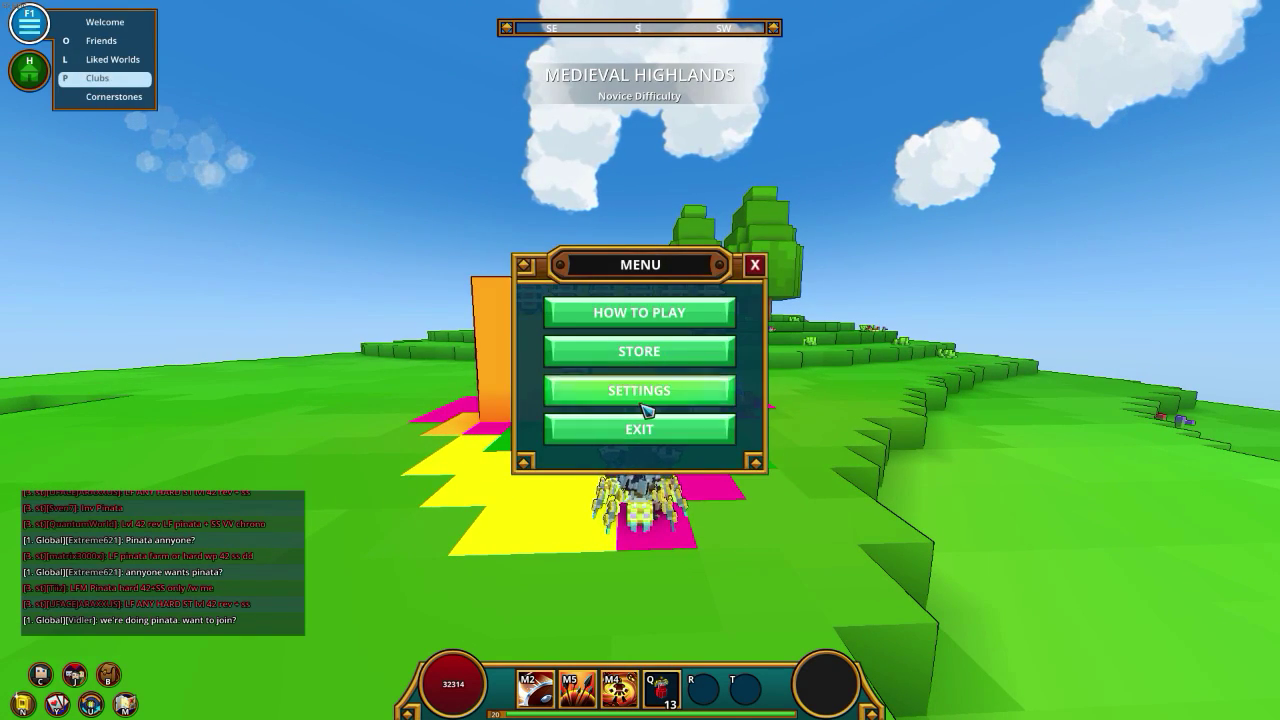
Set the gamma to exactly 1 in the video settings.
left_click(645, 393)
left_click(443, 257)
left_click(442, 249)
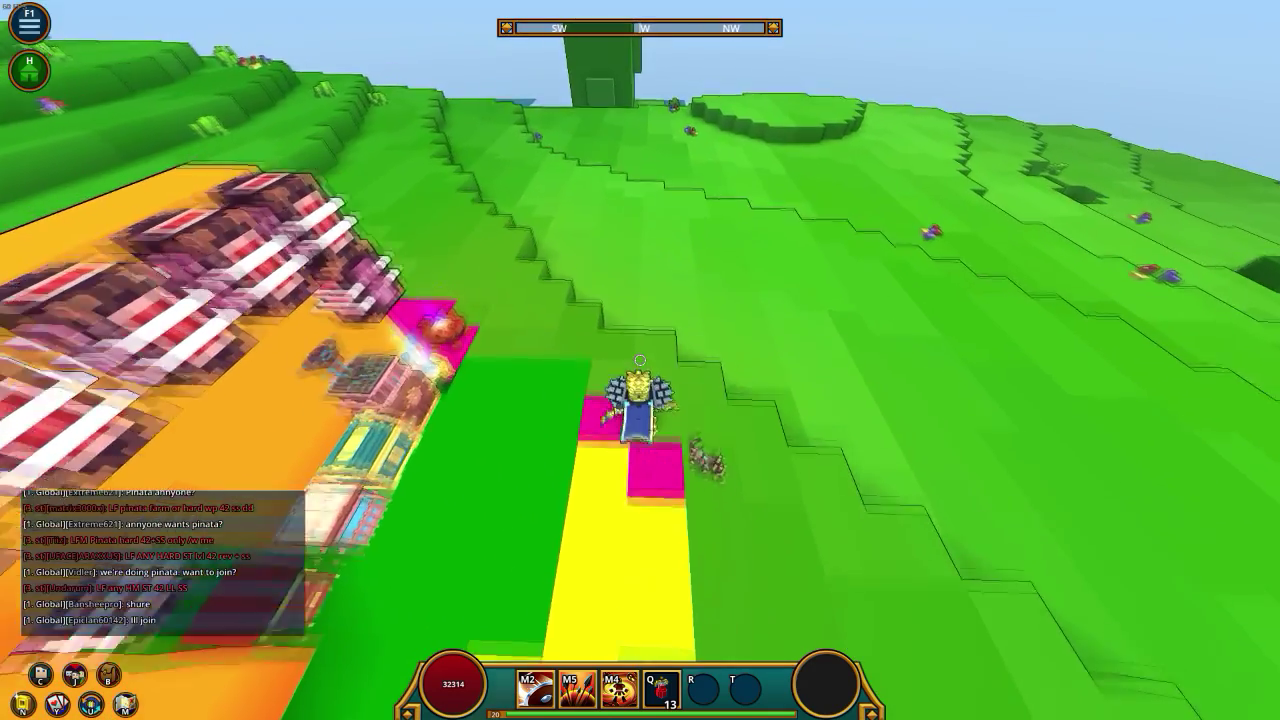
Ride and jump the mount across the grassland and back to the orange cornerstone to check how the game looks.
key("space")
key("space")
key("space")
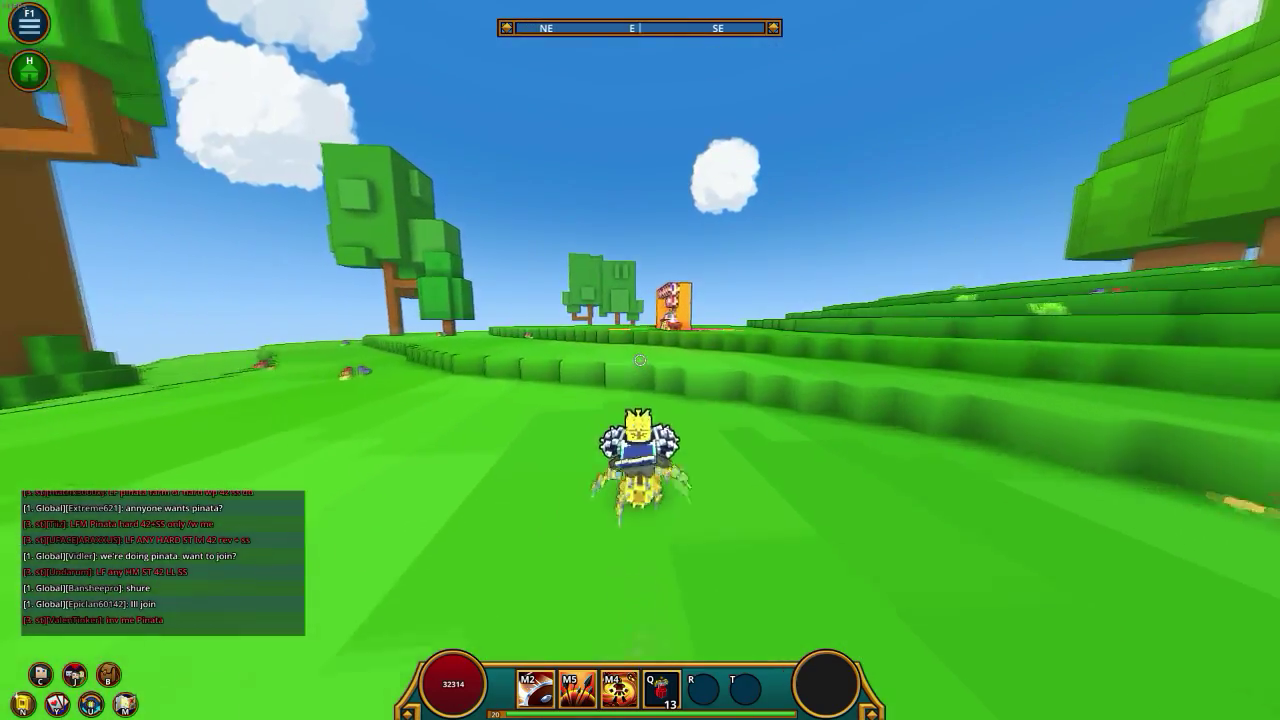
key("w")
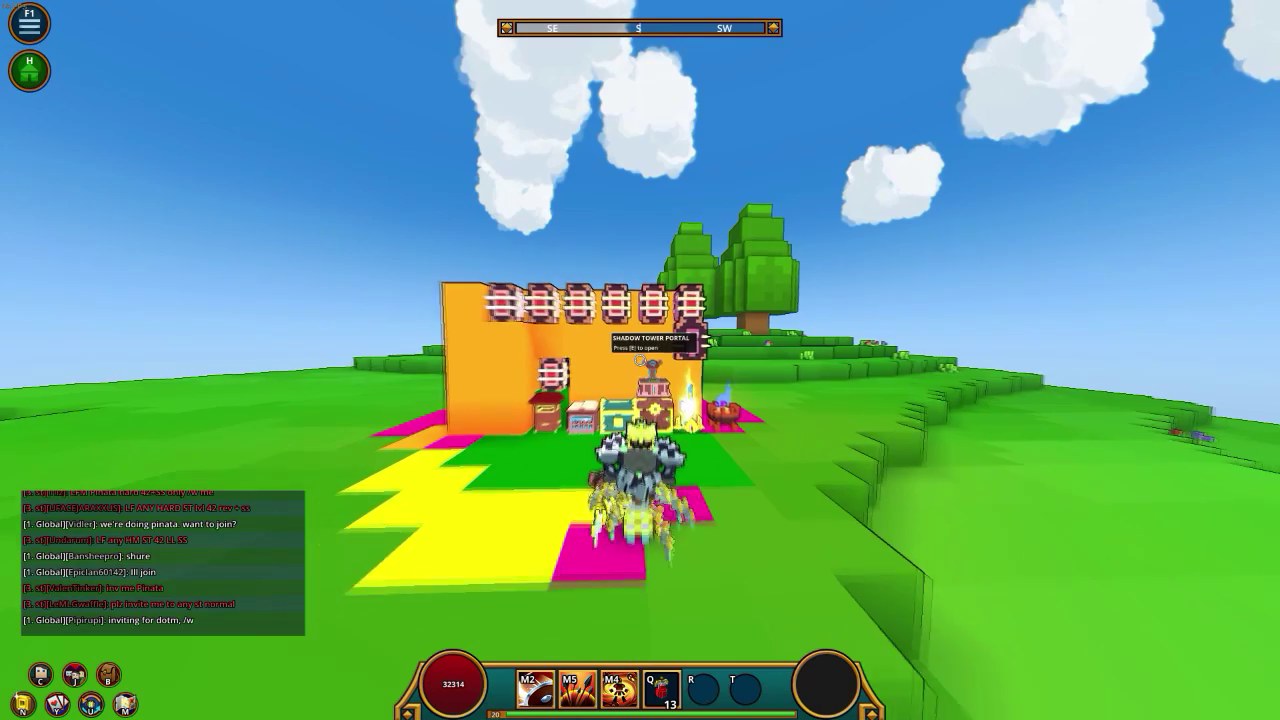
Lower supersampling to the minimum of 0.25 in the video settings and apply it.
key("Escape")
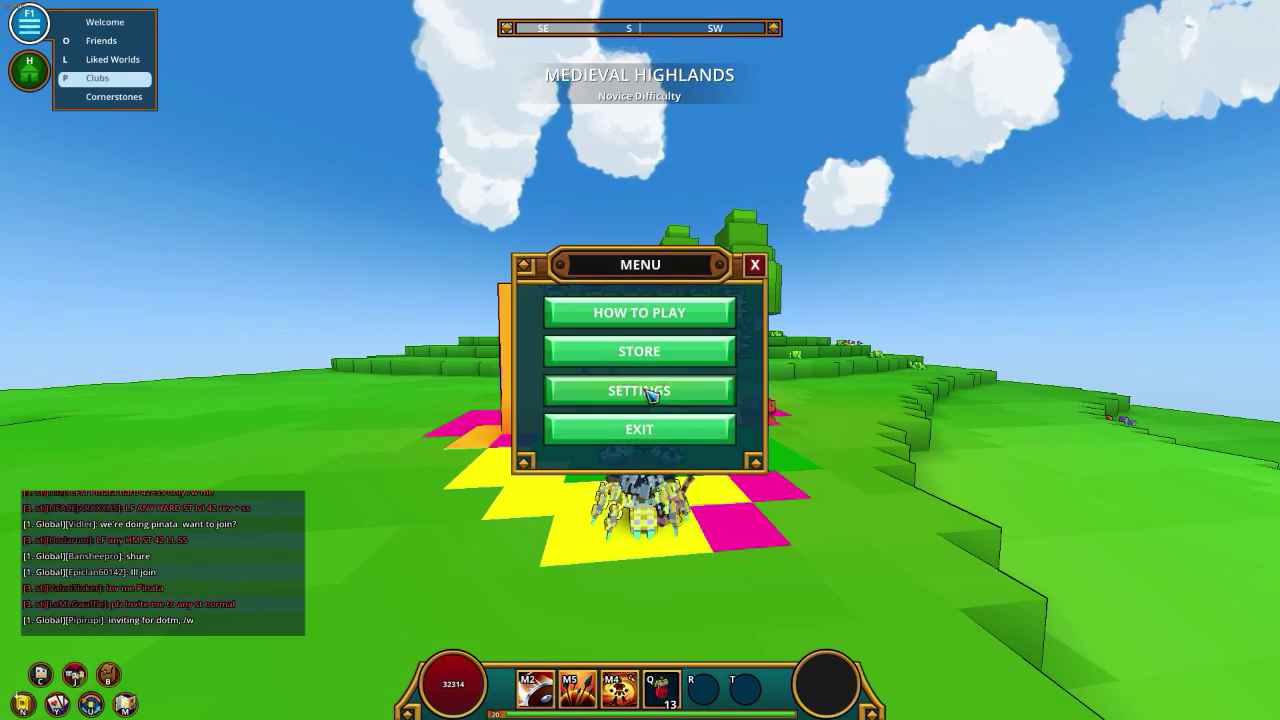
left_click(660, 390)
left_click(421, 245)
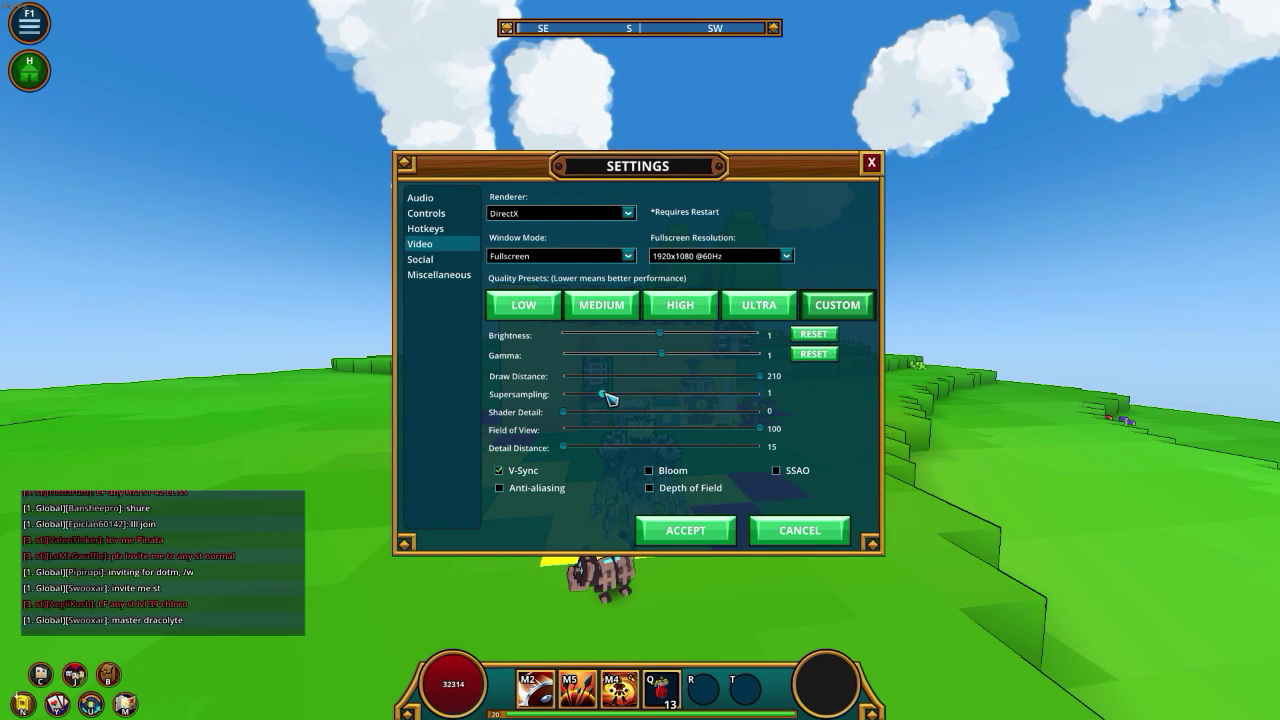
left_click(686, 530)
View the scene with the reduced supersampling, set supersampling to 1 in the video settings and apply it.
key("Escape")
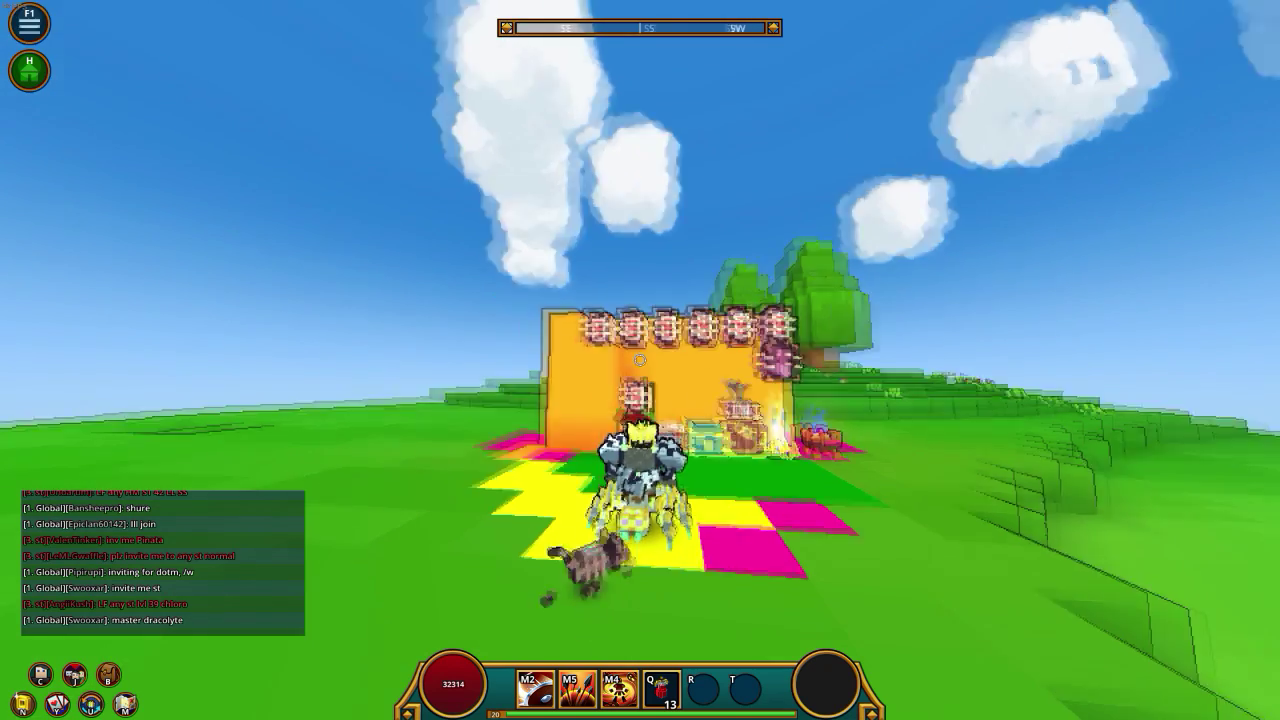
key("Escape")
key("Escape")
key("Escape")
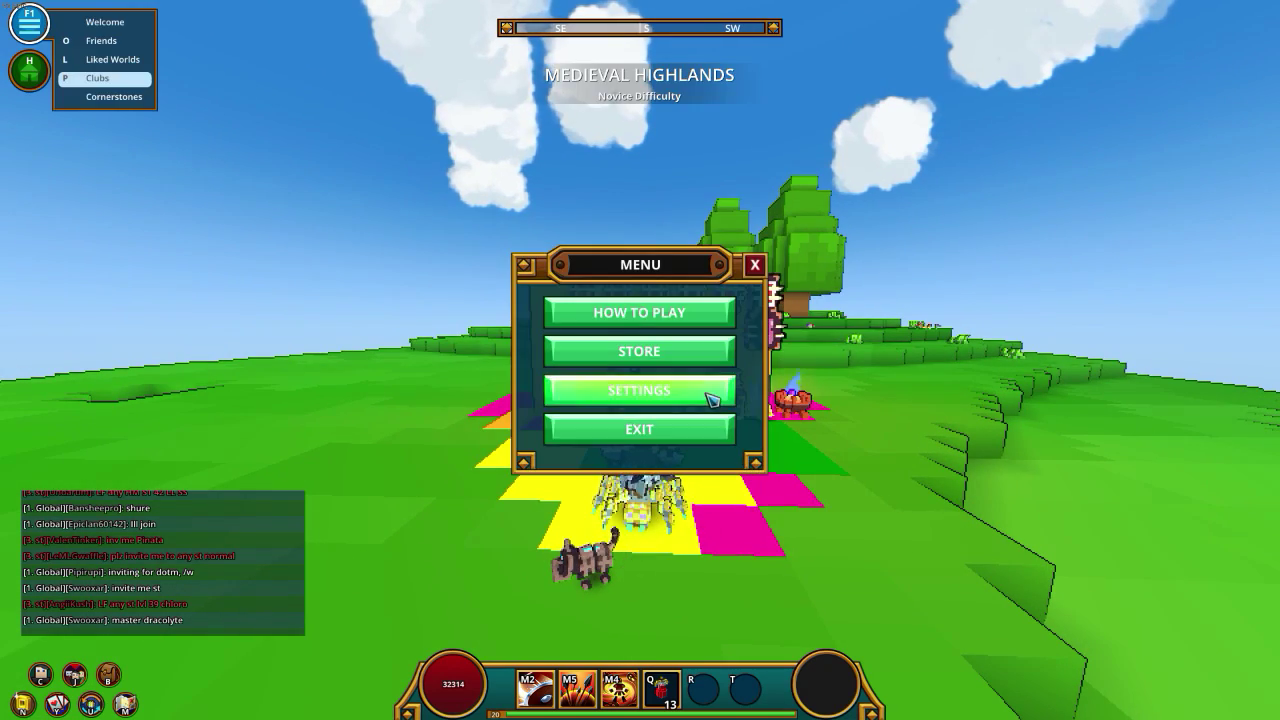
left_click(711, 399)
left_click(425, 244)
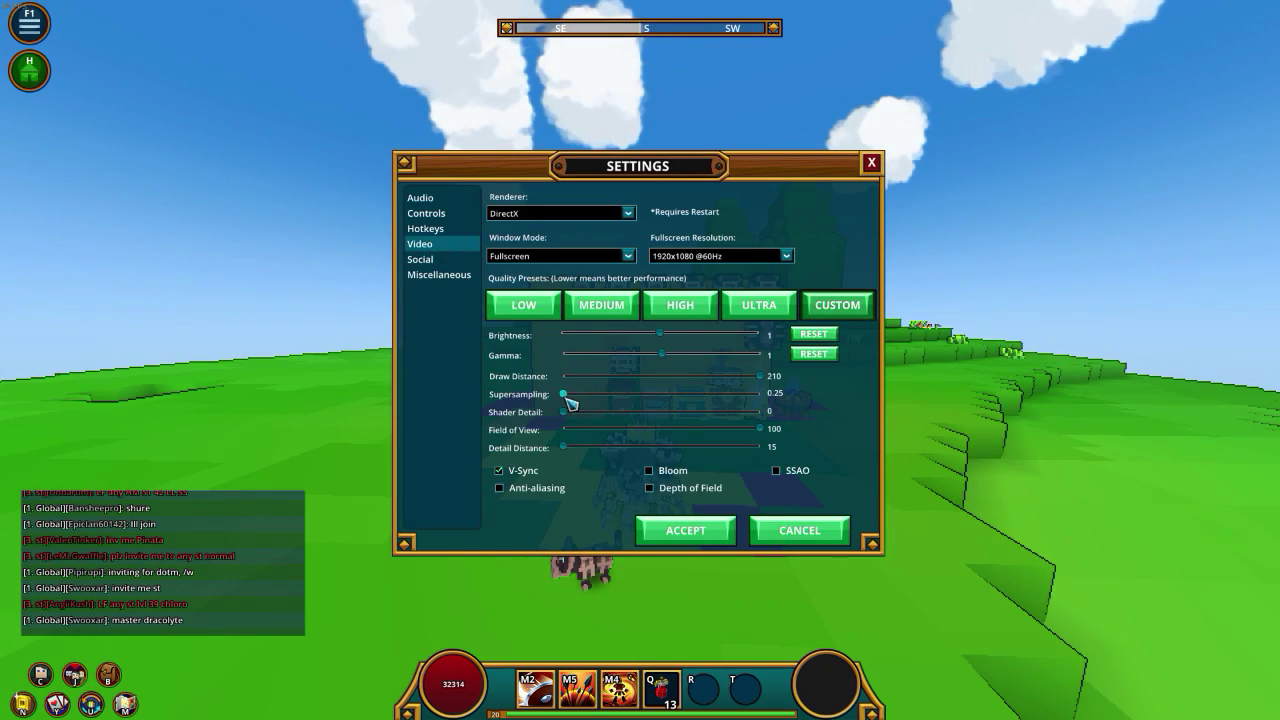
left_click_drag(578, 397, 585, 397)
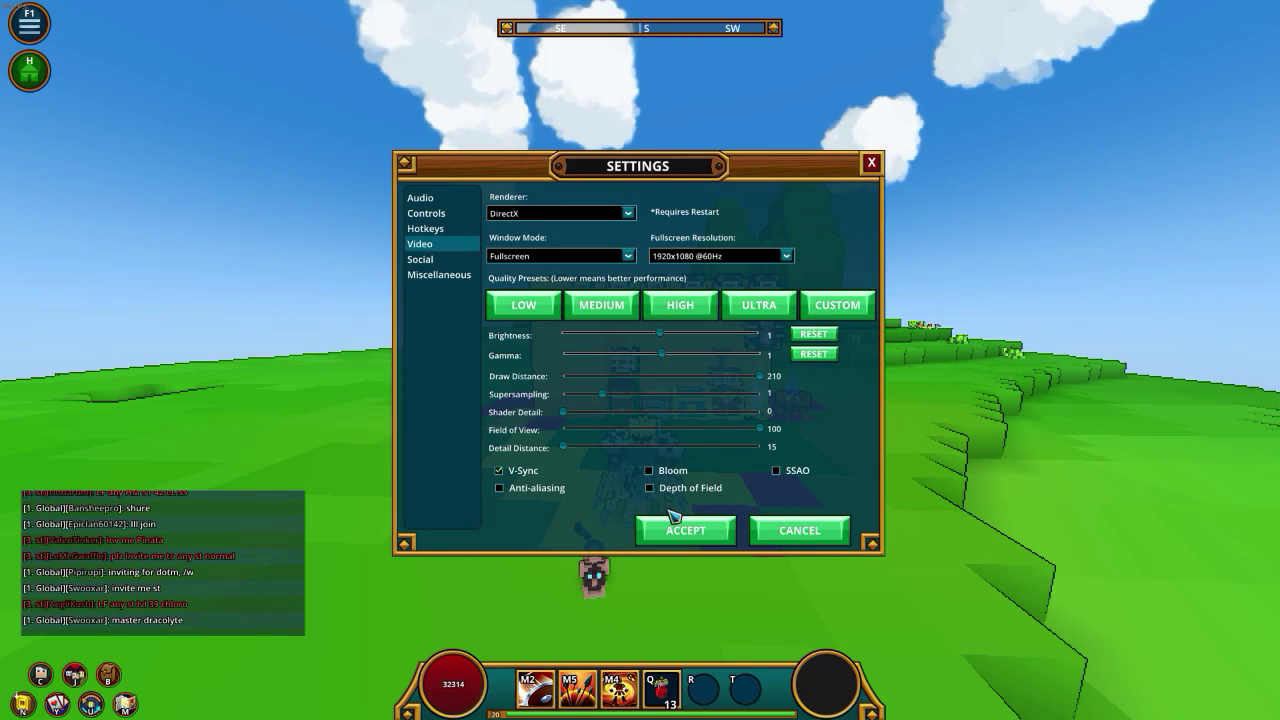
left_click(700, 528)
Set the shader detail to the maximum of 1 in the video settings and apply it.
key("Escape")
left_click(720, 381)
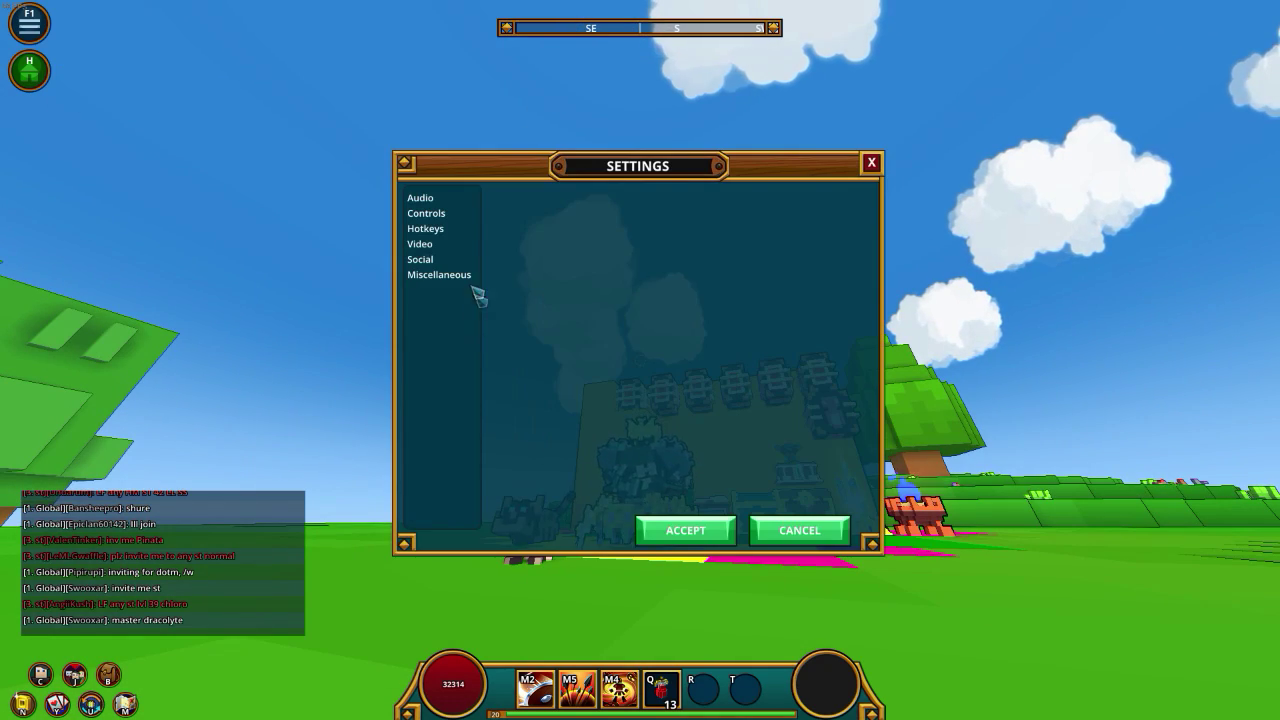
left_click(450, 245)
left_click_drag(568, 412, 756, 419)
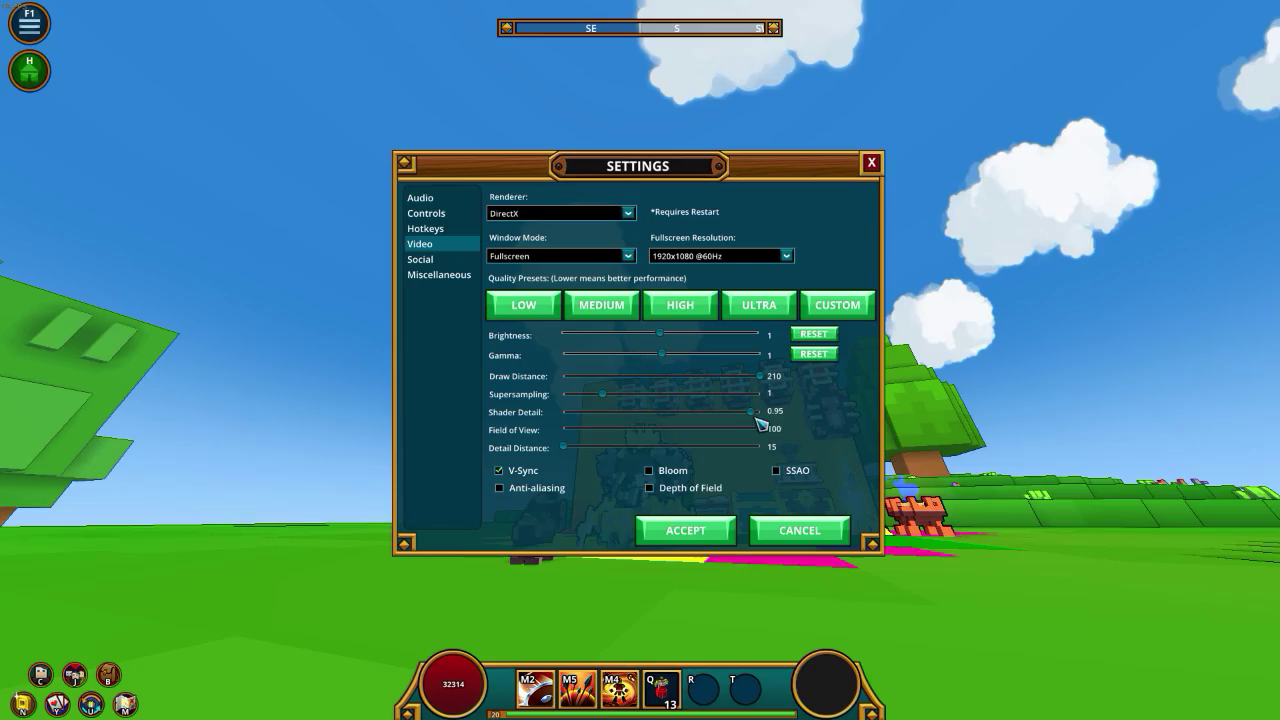
left_click(686, 530)
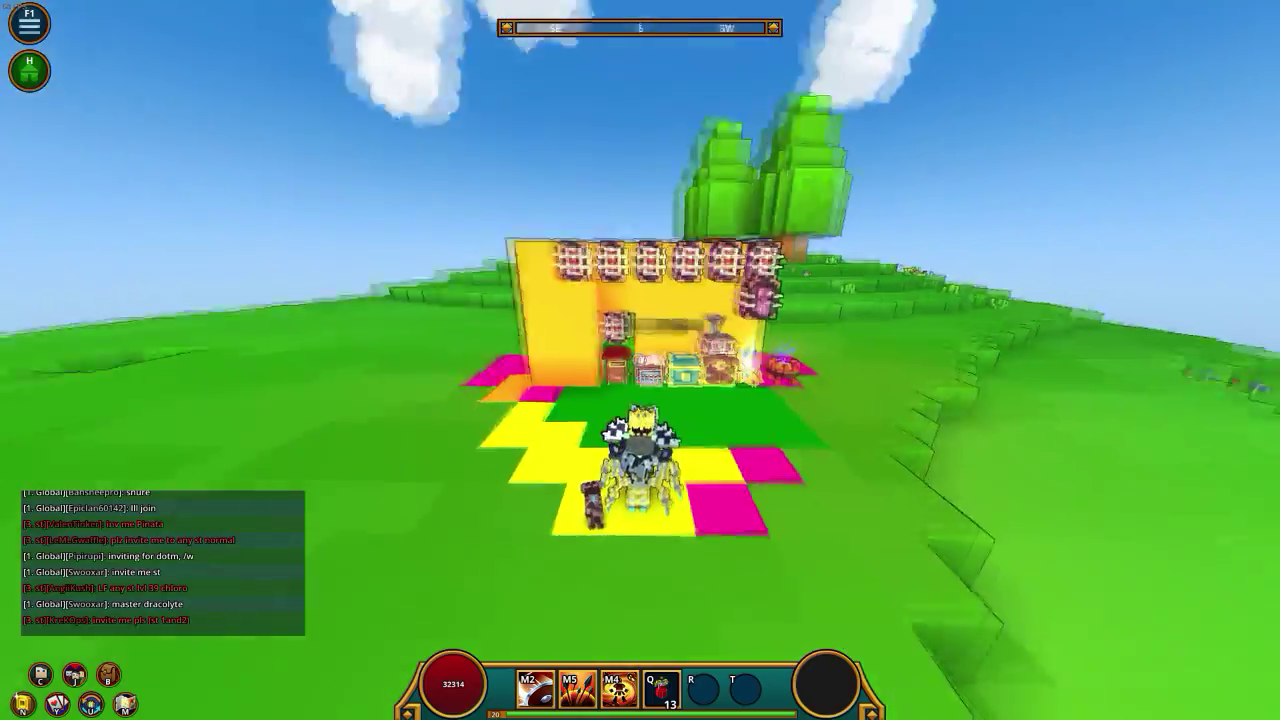
Ride the mount around the orange cornerstone build to check how the game looks with maximum shader detail.
key("w")
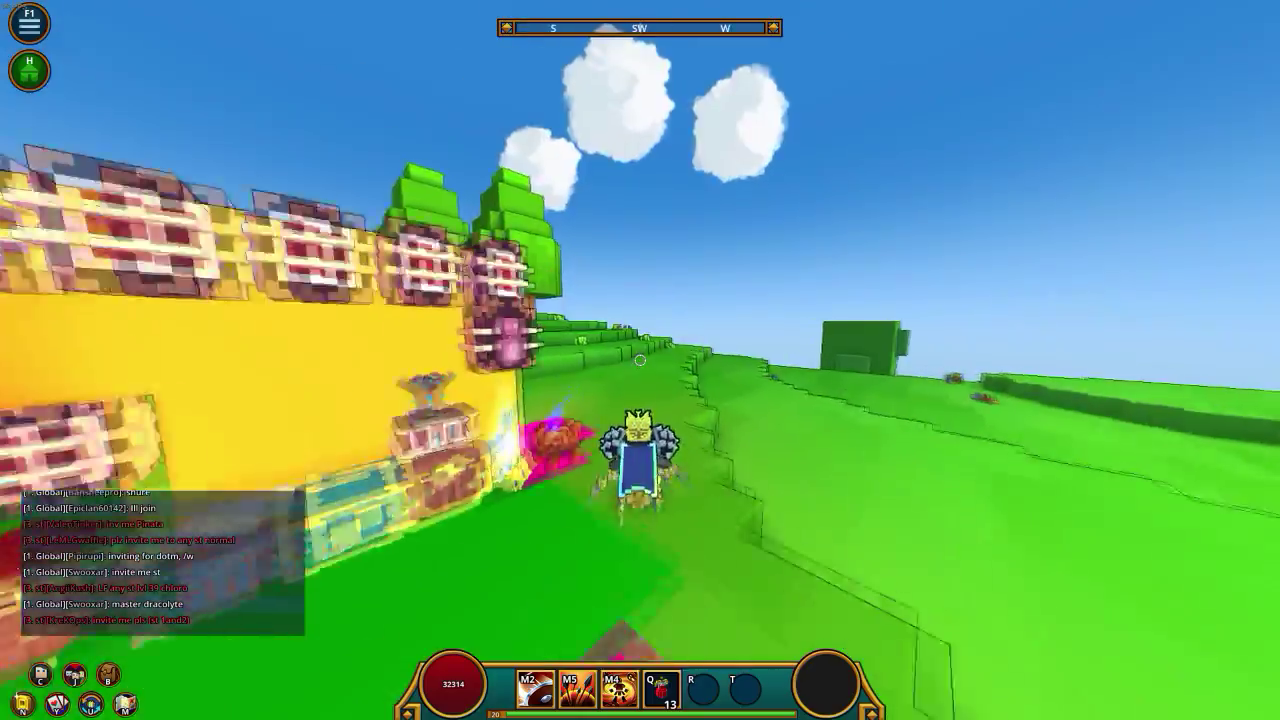
key("w")
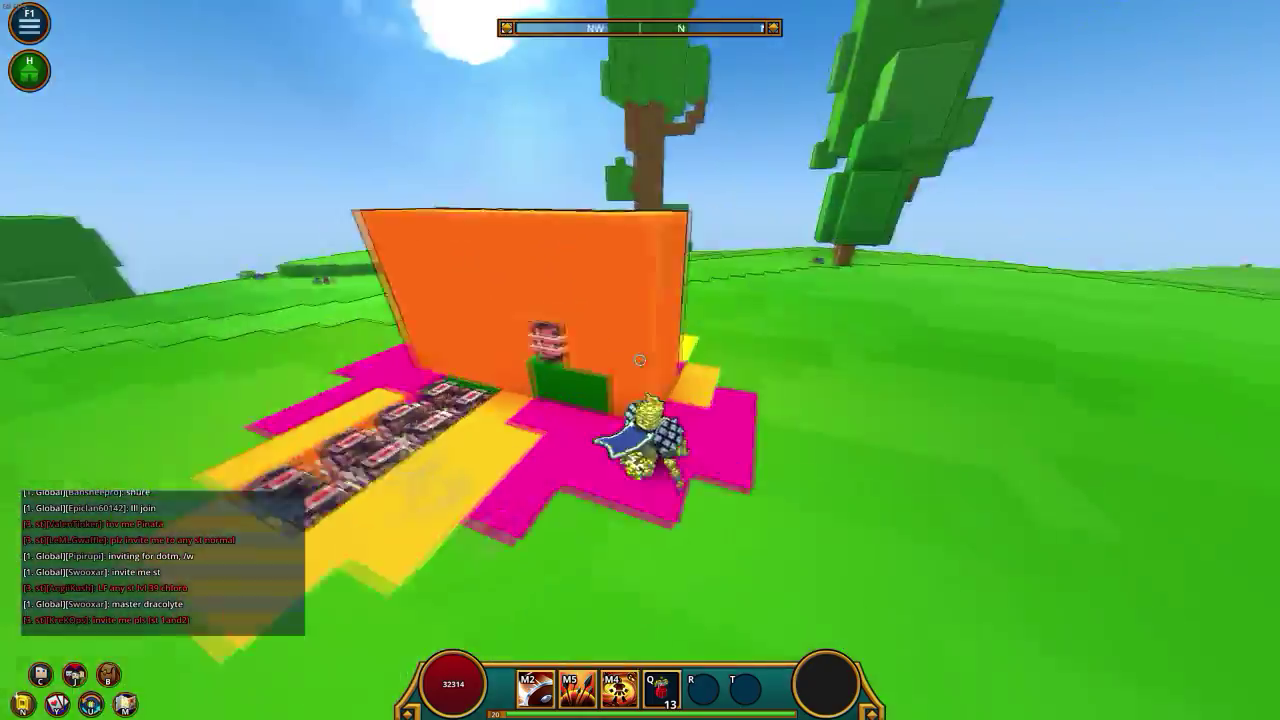
key("w")
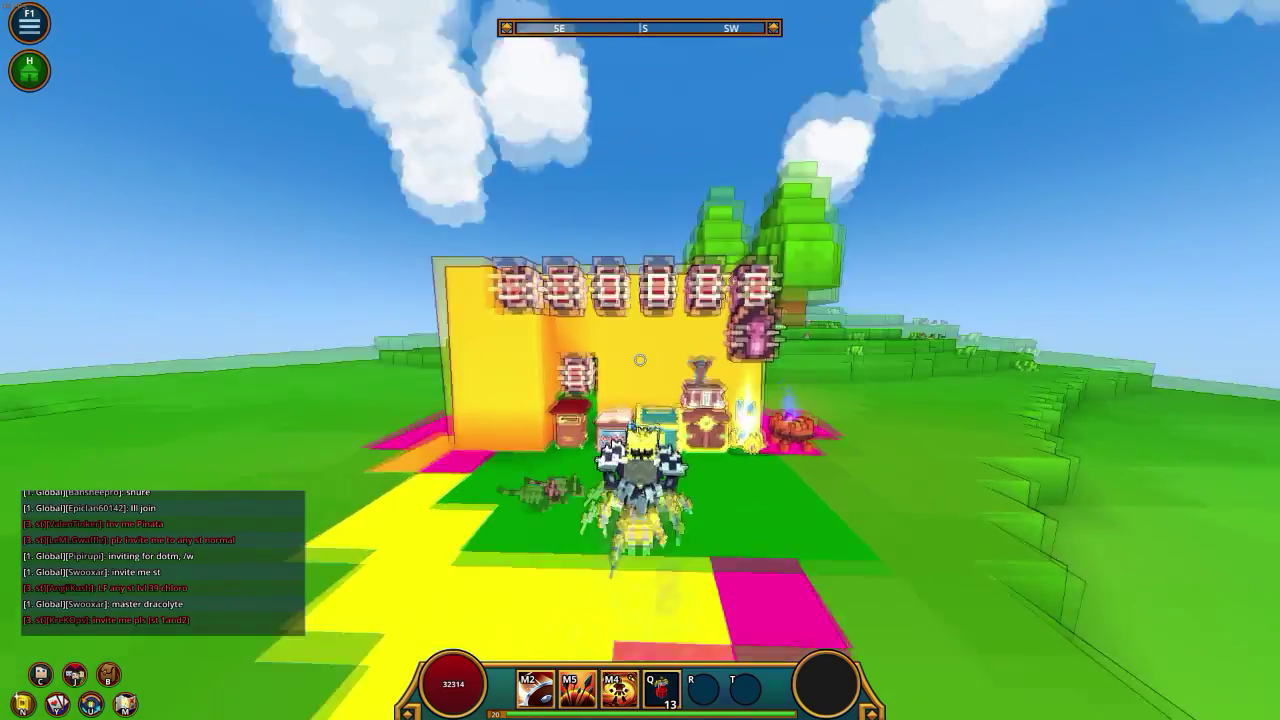
Review the shader detail and field of view options in the video settings, and inspect the cornerstone at close and far camera distances.
key("Escape")
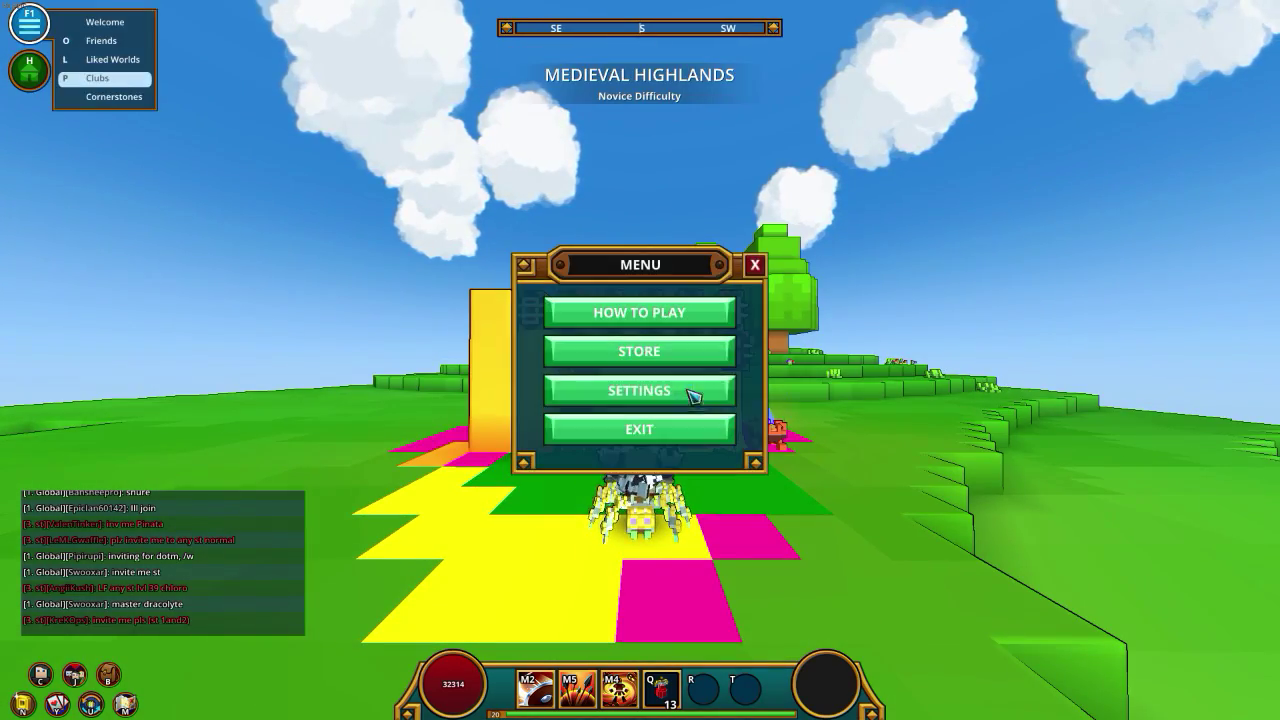
left_click(692, 396)
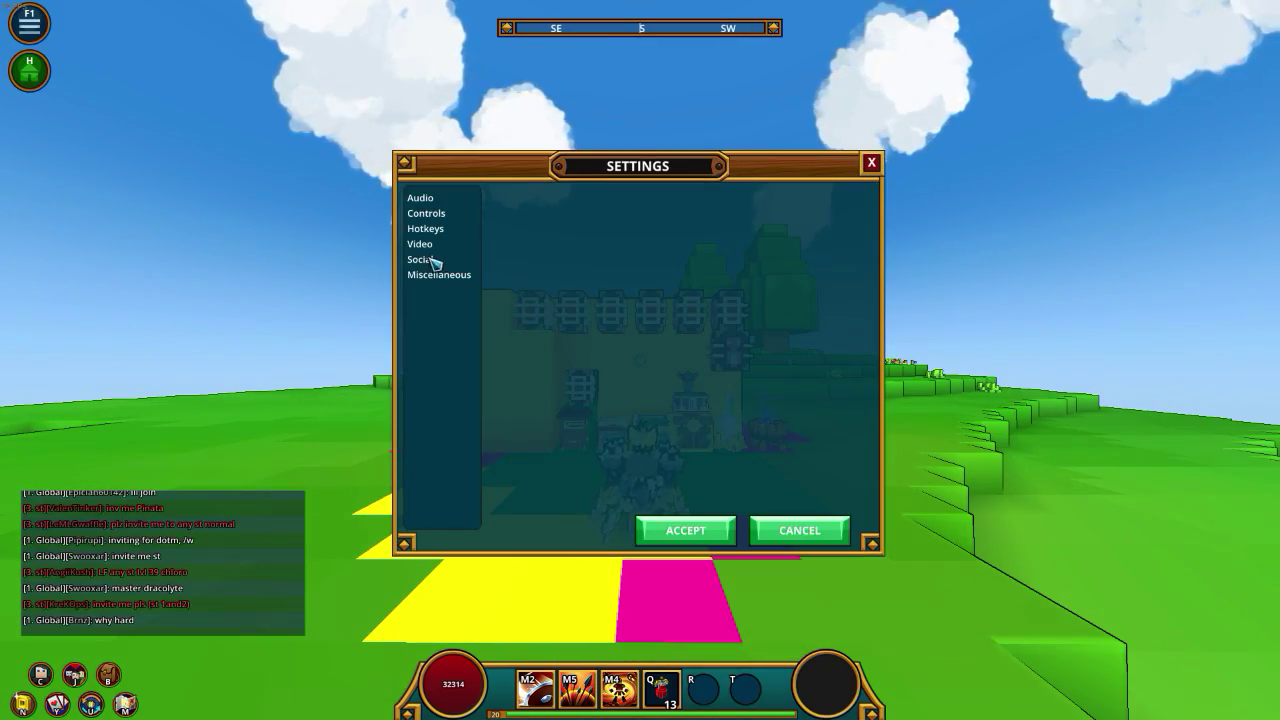
left_click(434, 261)
left_click(420, 243)
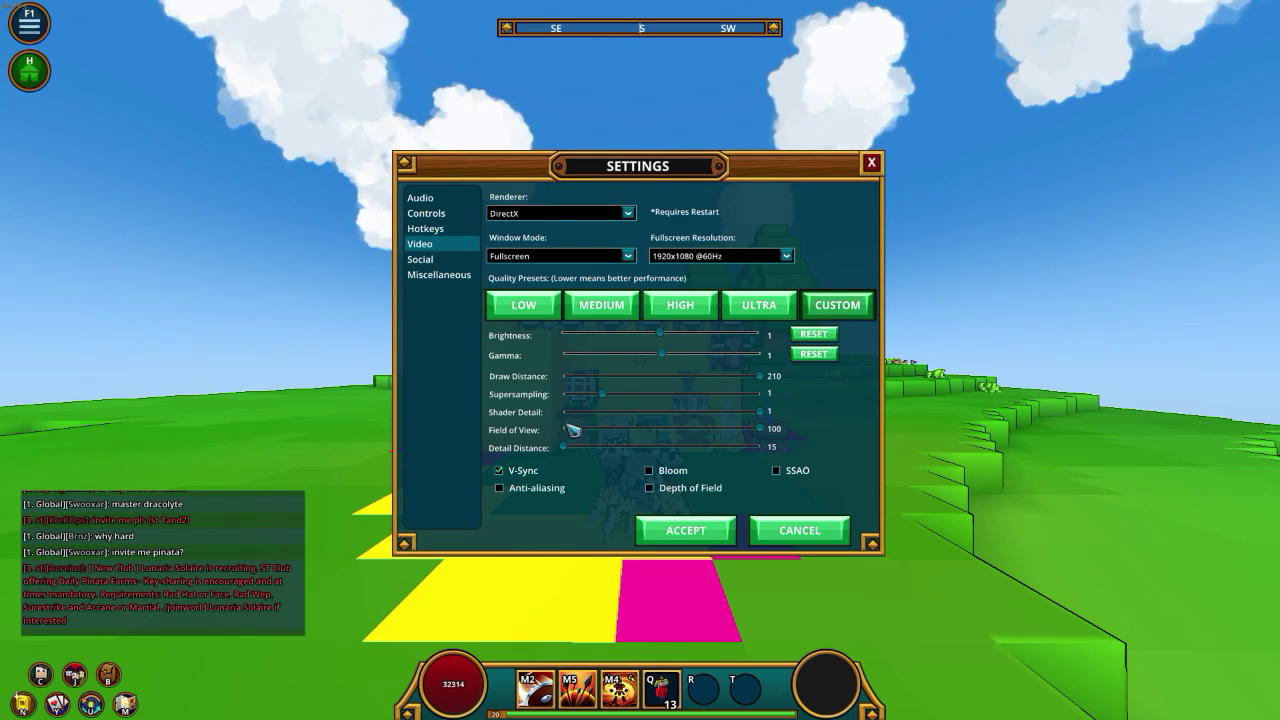
left_click(686, 530)
key("Escape")
scroll(640, 360, "up", 3)
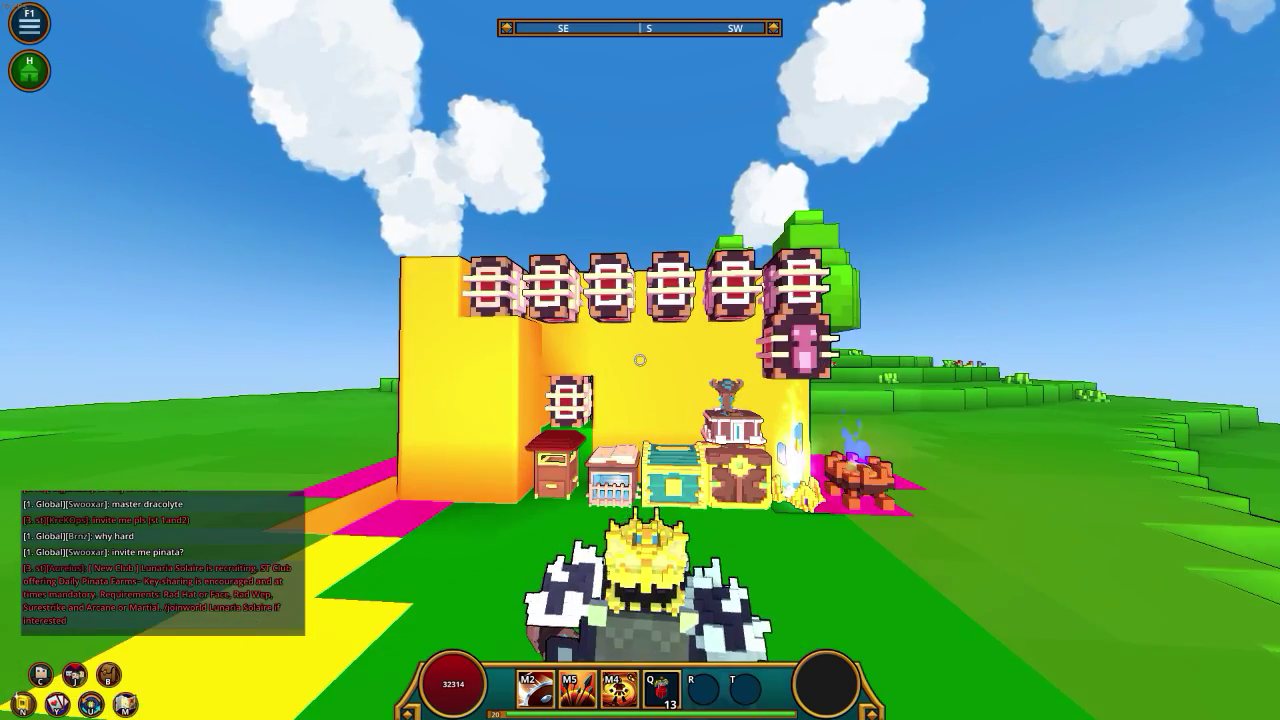
scroll(640, 360, "down", 6)
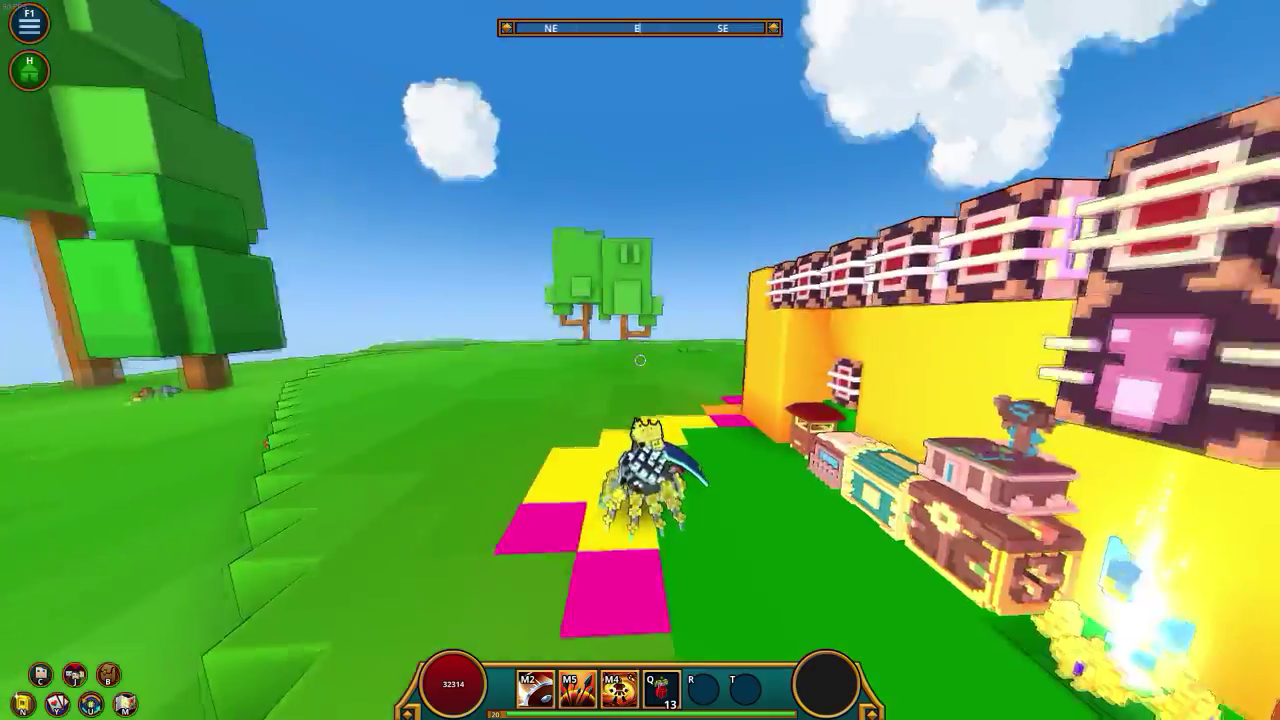
Move around the cornerstone on and off the mount to check the view with the field of view at 100.
key("z")
key("w")
key("w")
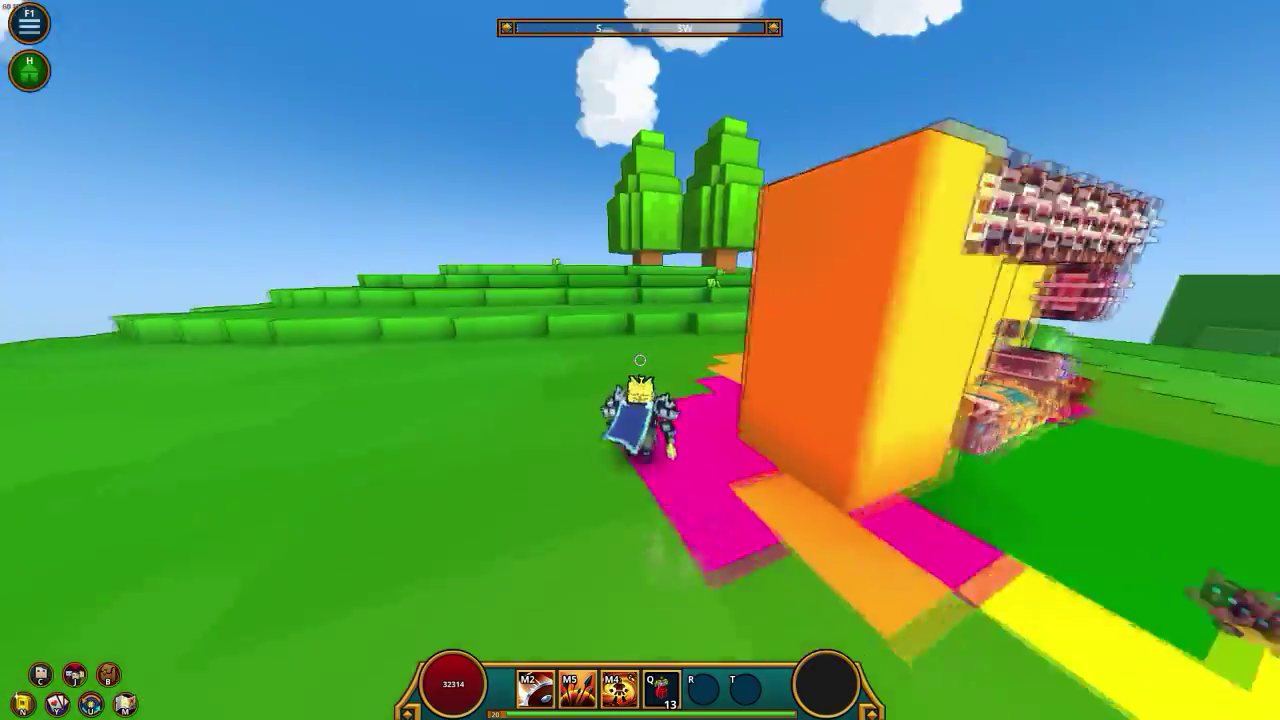
key("z")
key("w")
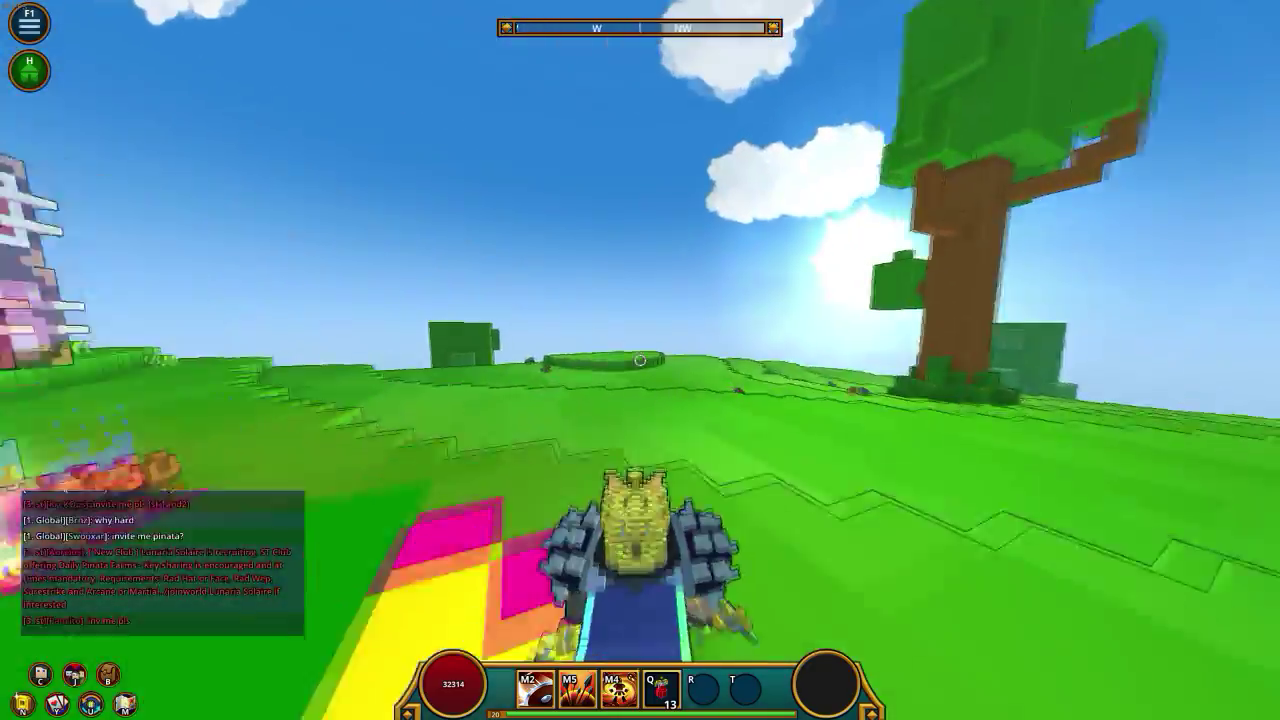
key("w")
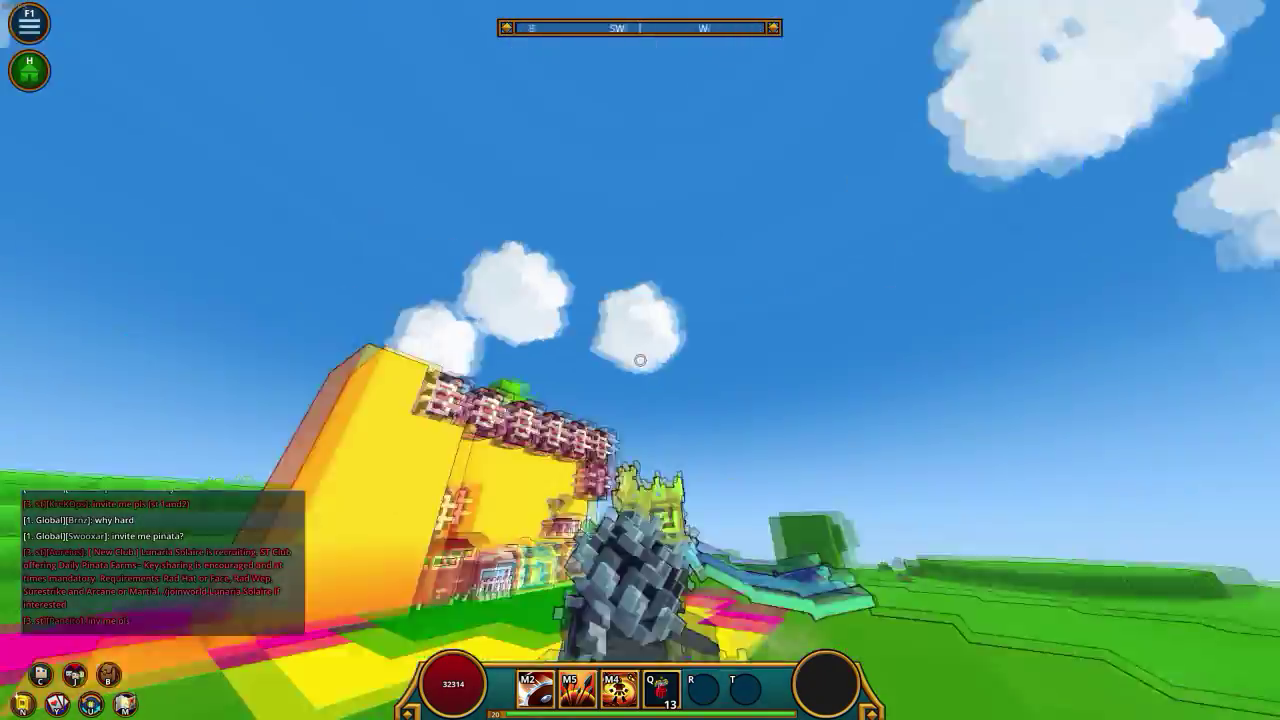
key("z")
key("s")
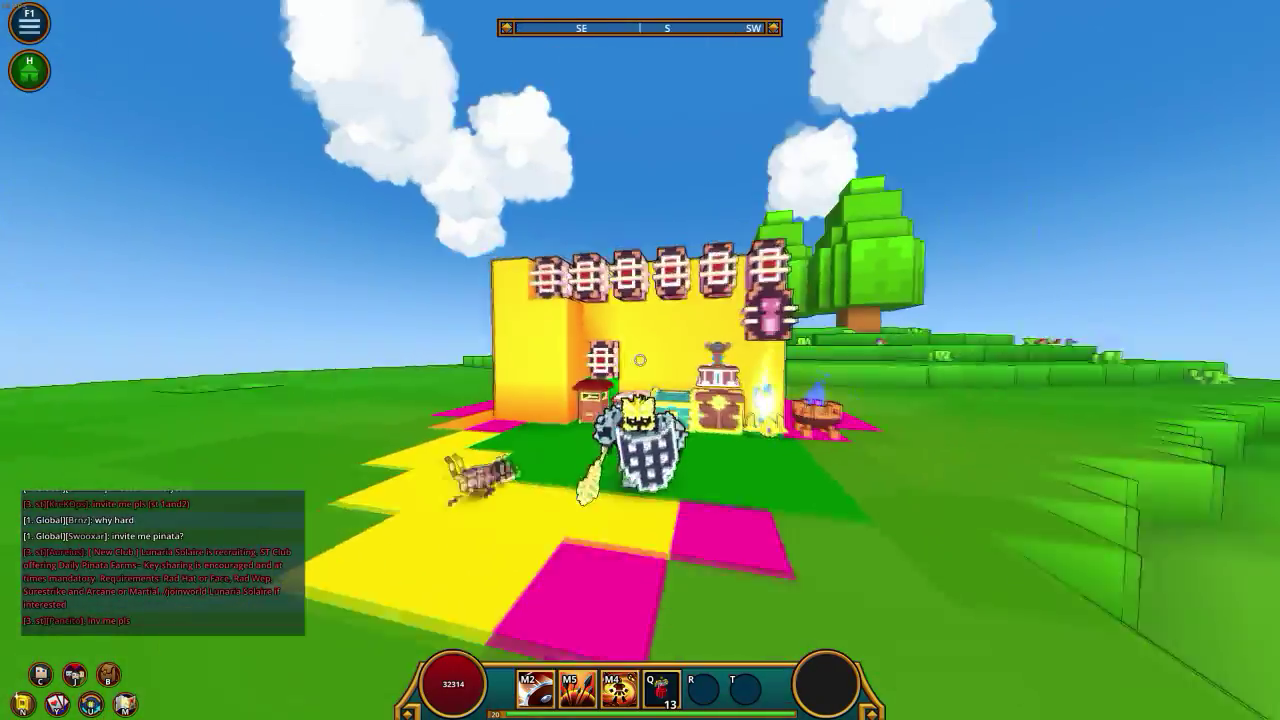
key("a")
key("w")
key("s")
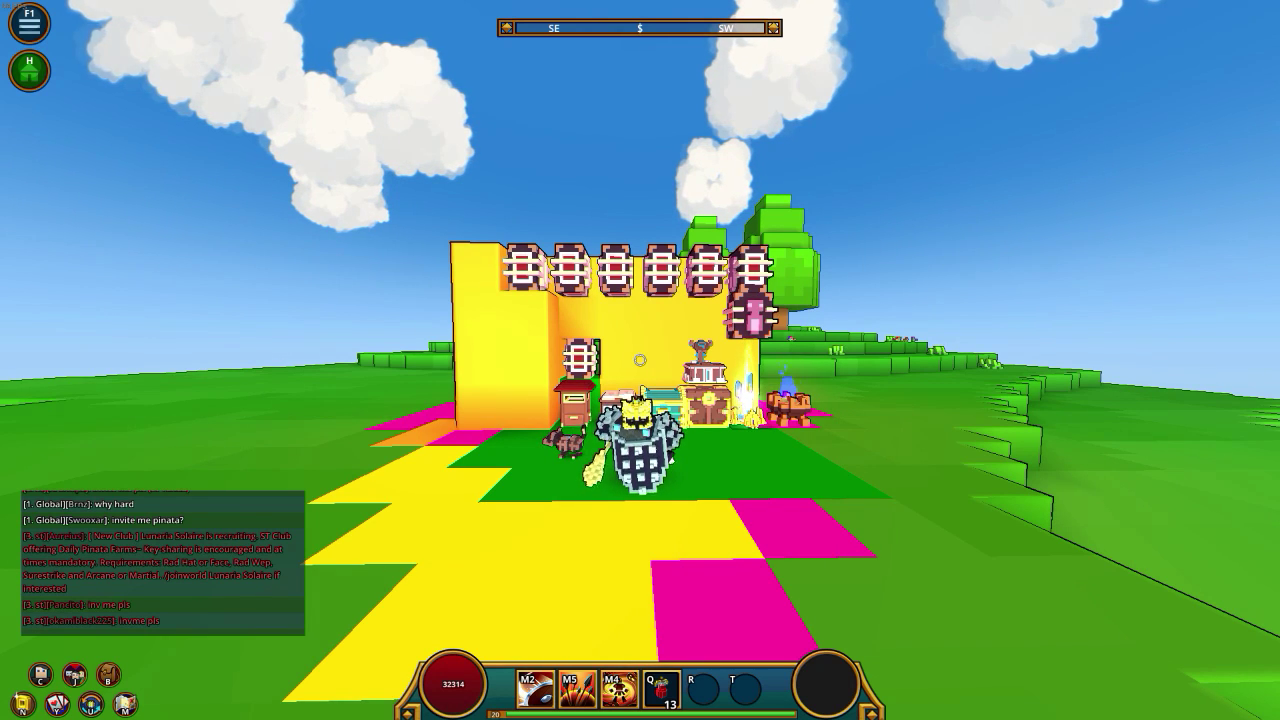
Review the detail distance option in the video settings and return to the game.
key("Escape")
left_click(618, 389)
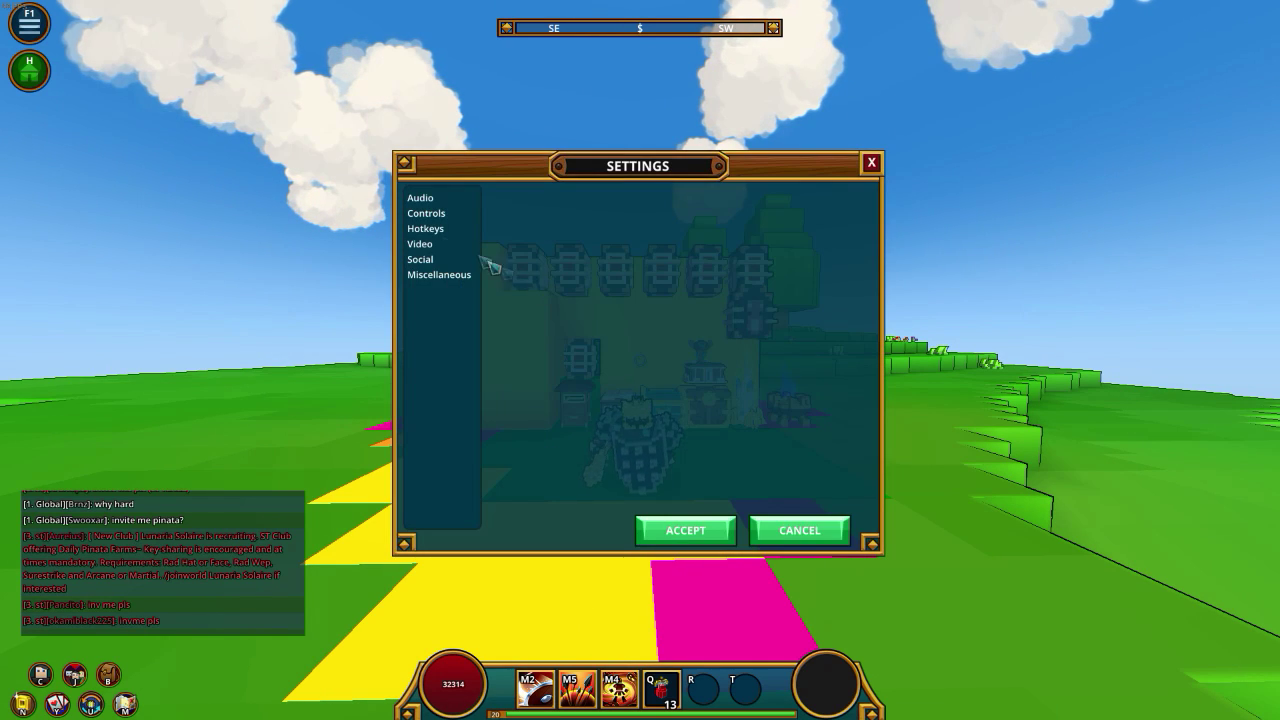
left_click(446, 248)
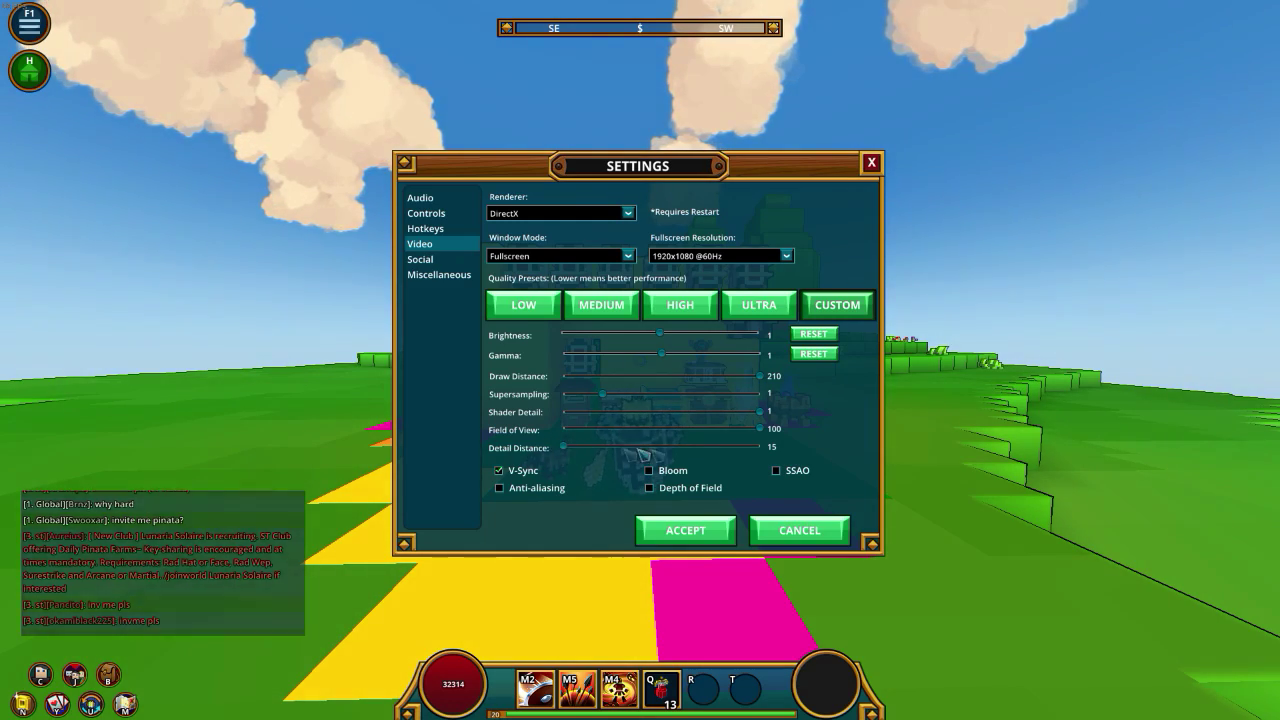
key("Escape")
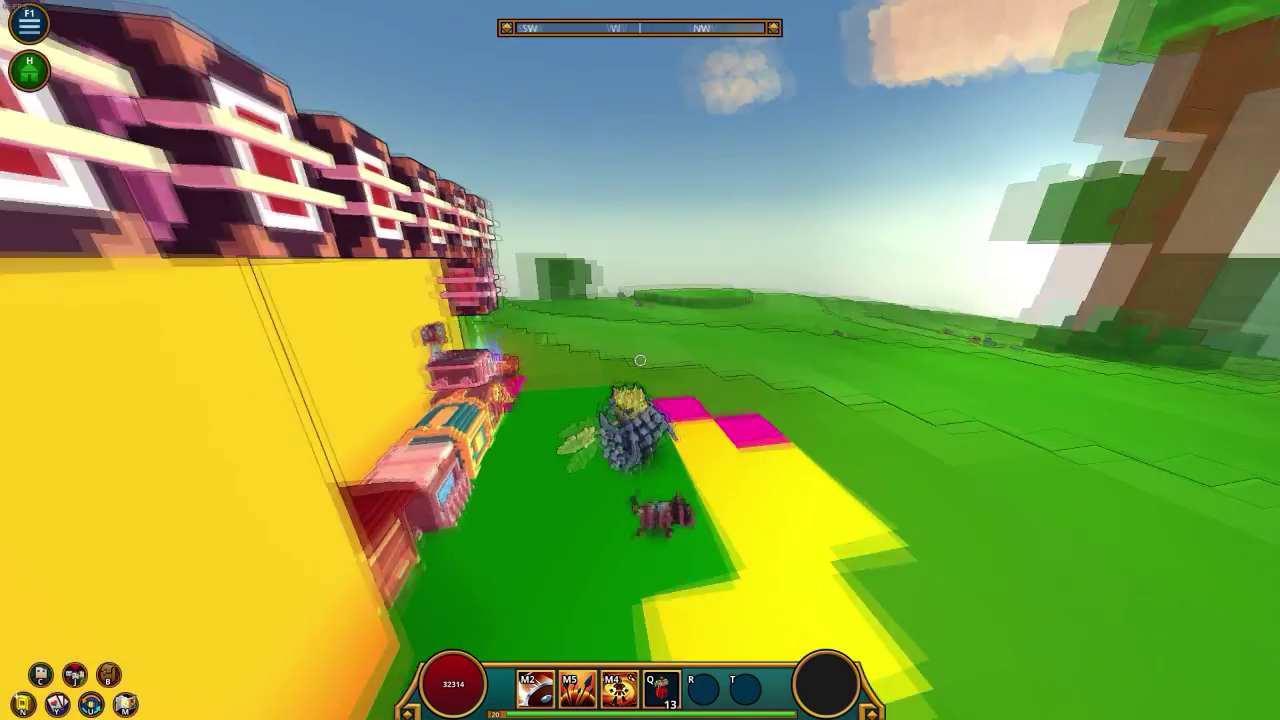
Ride the mount west from the cornerstone to the blocky green tree at the island's edge overlooking the sea.
key("w")
key("z")
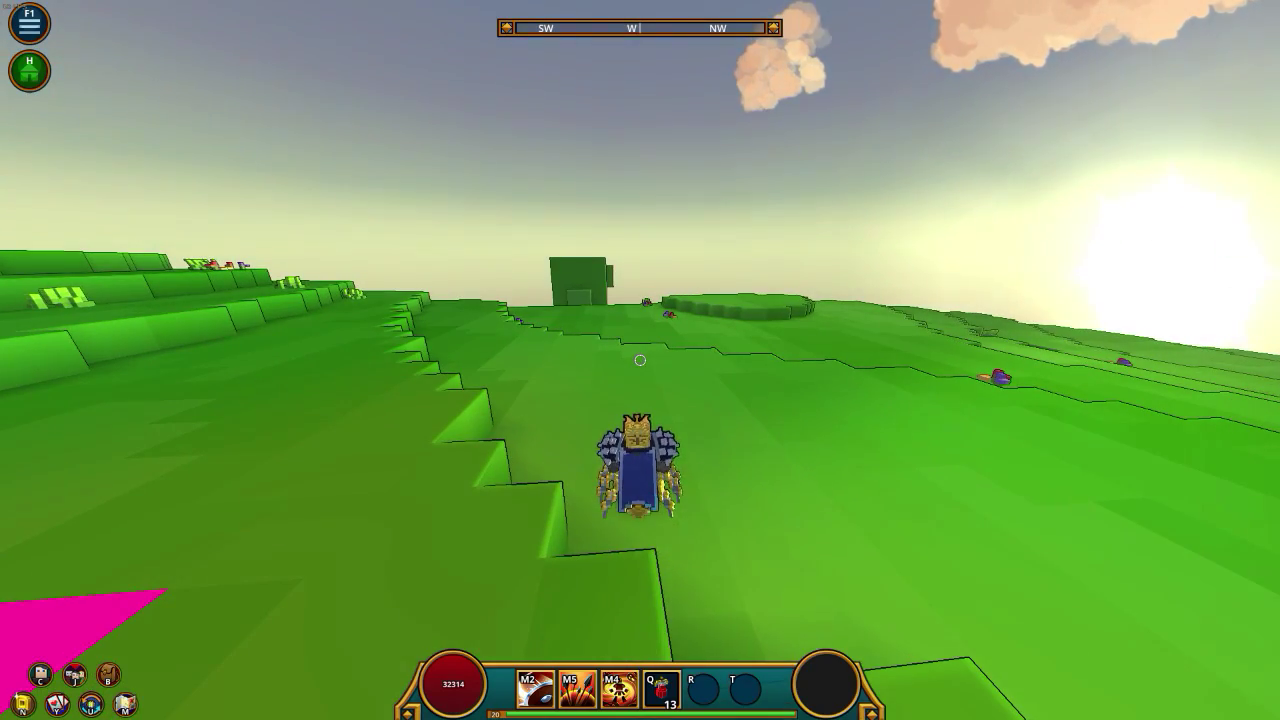
key("w")
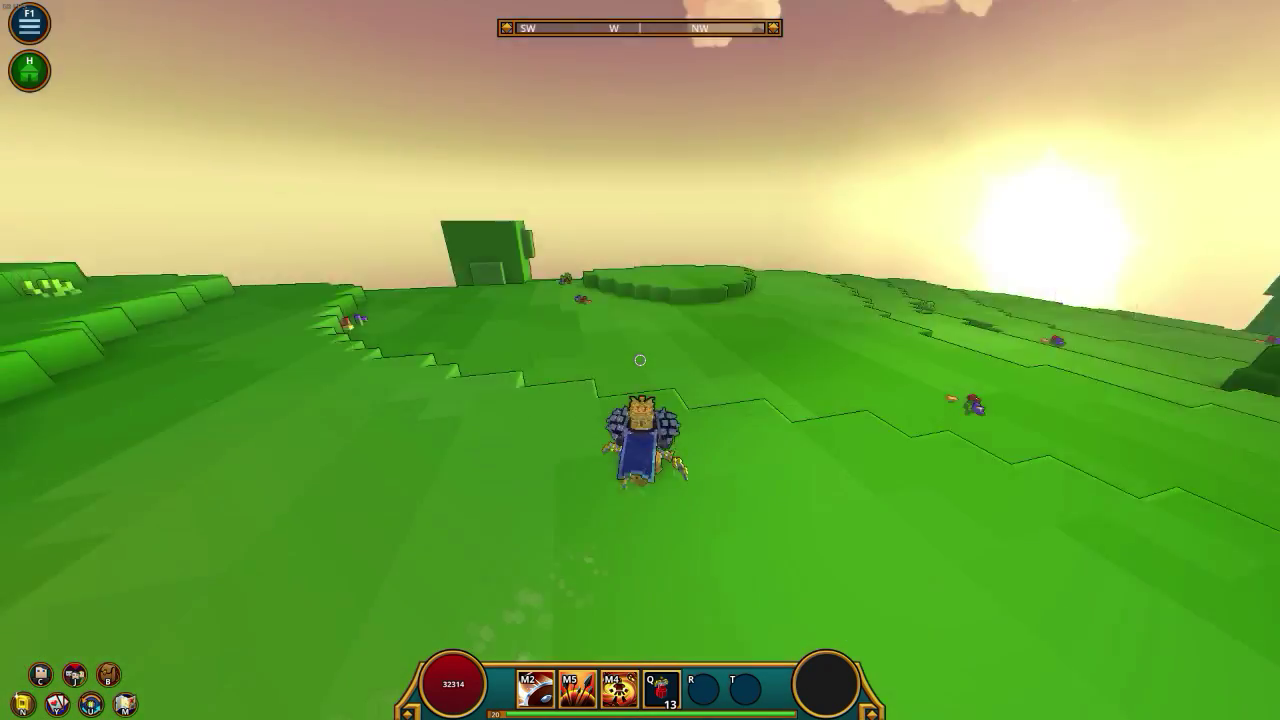
key("space")
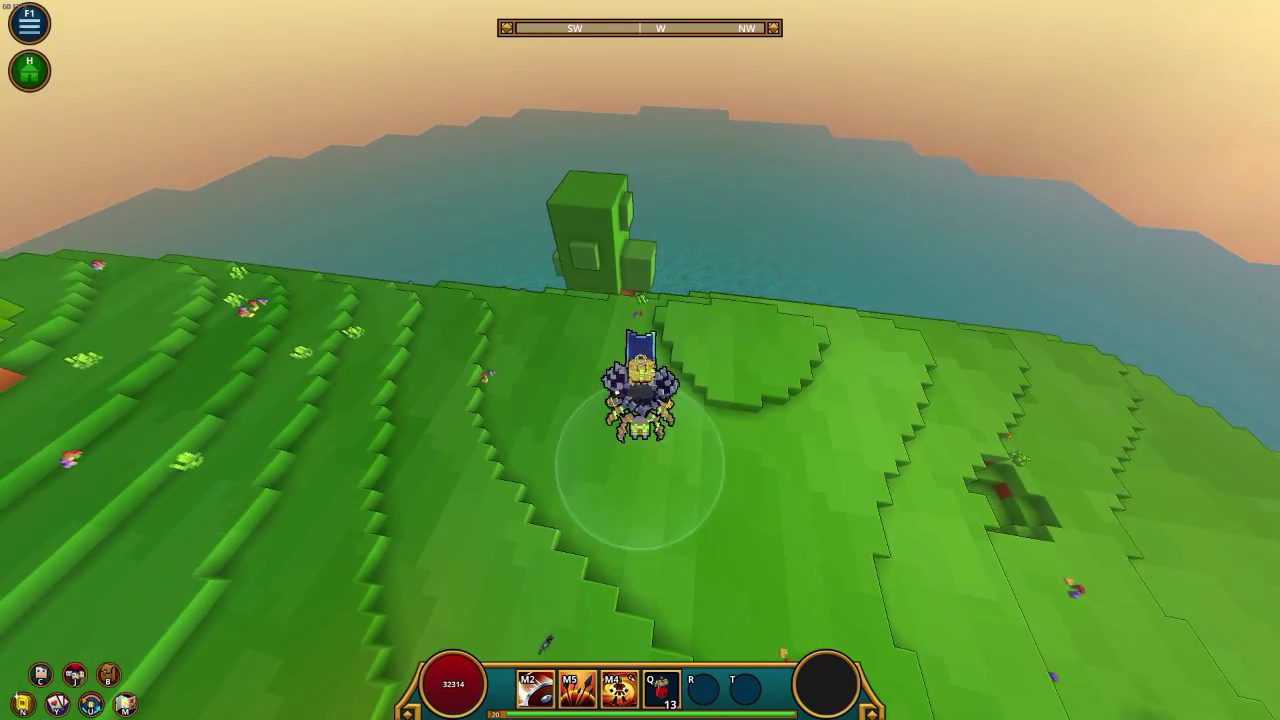
key("w")
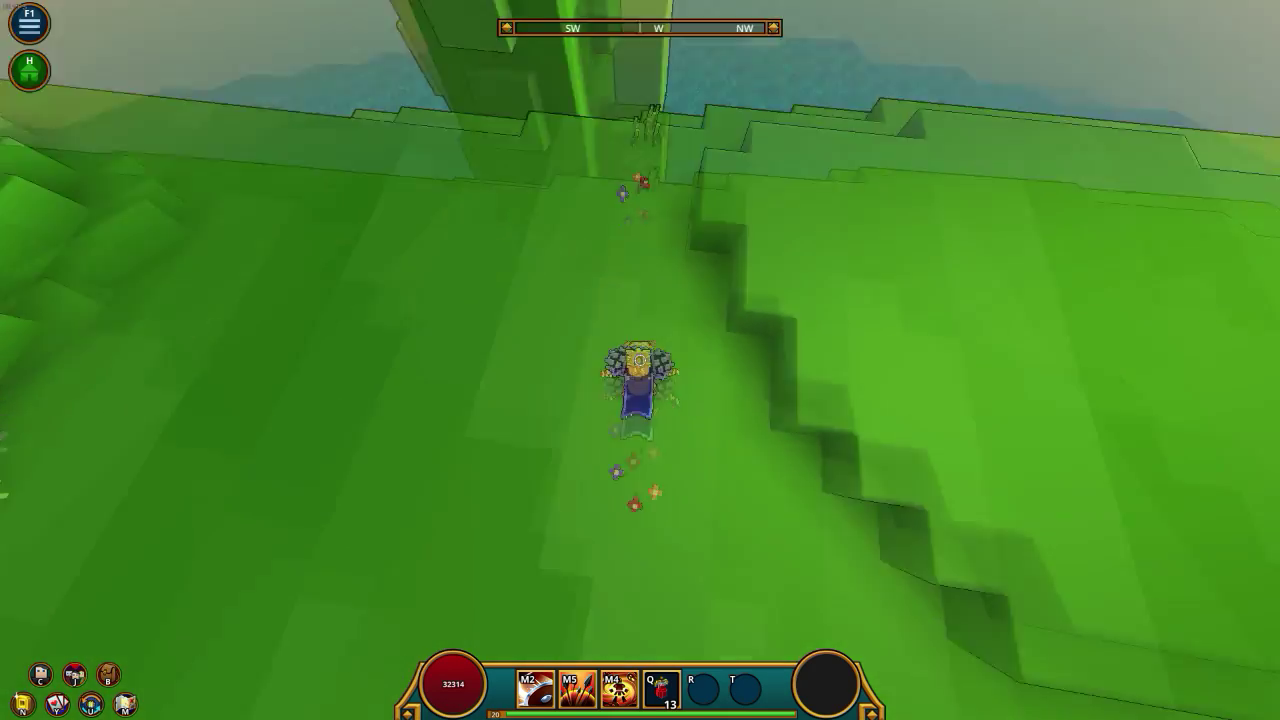
key("w")
key("space")
key("space")
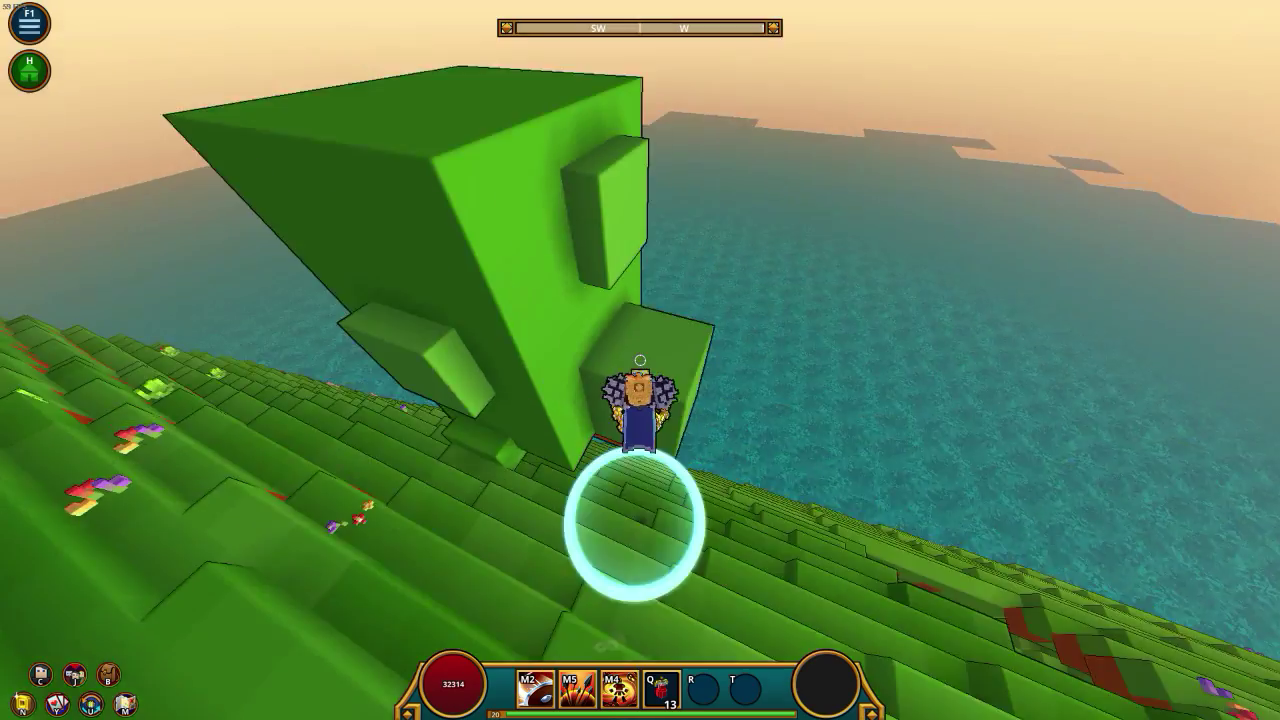
Inspect the sea and hillside from the tree ledge, and set the detail distance to 96 in the video settings.
key("w")
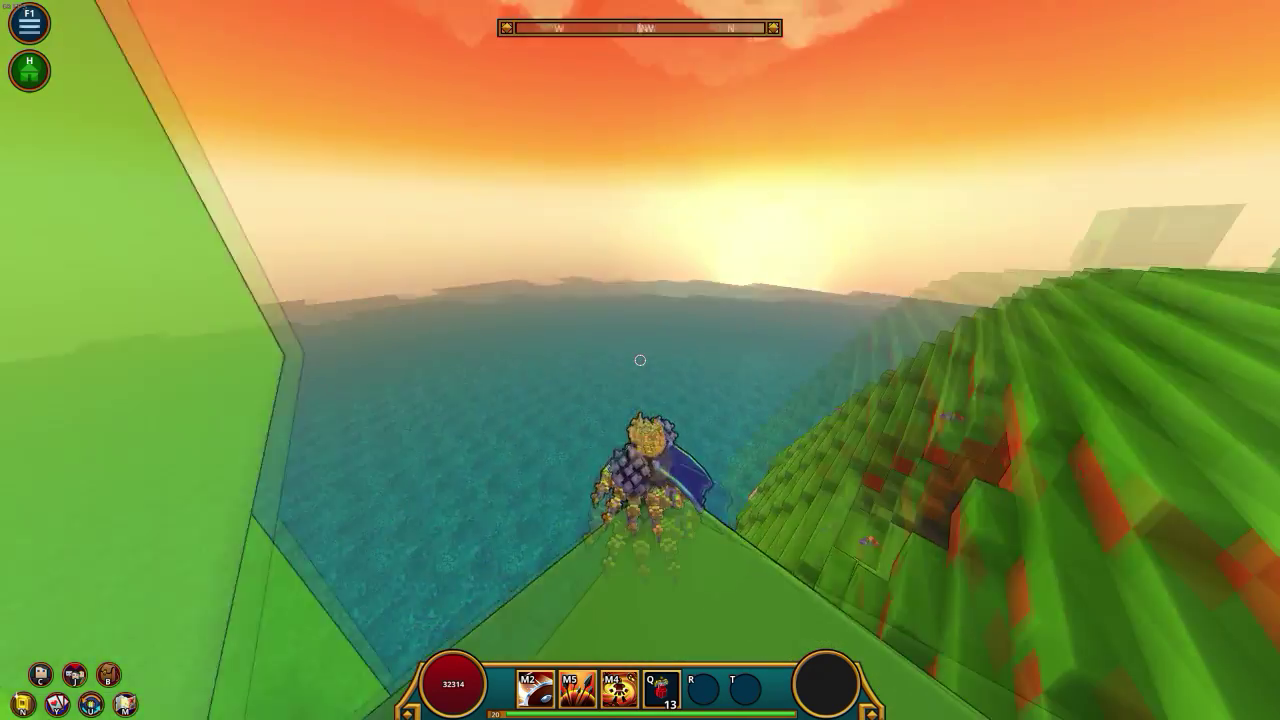
key("w")
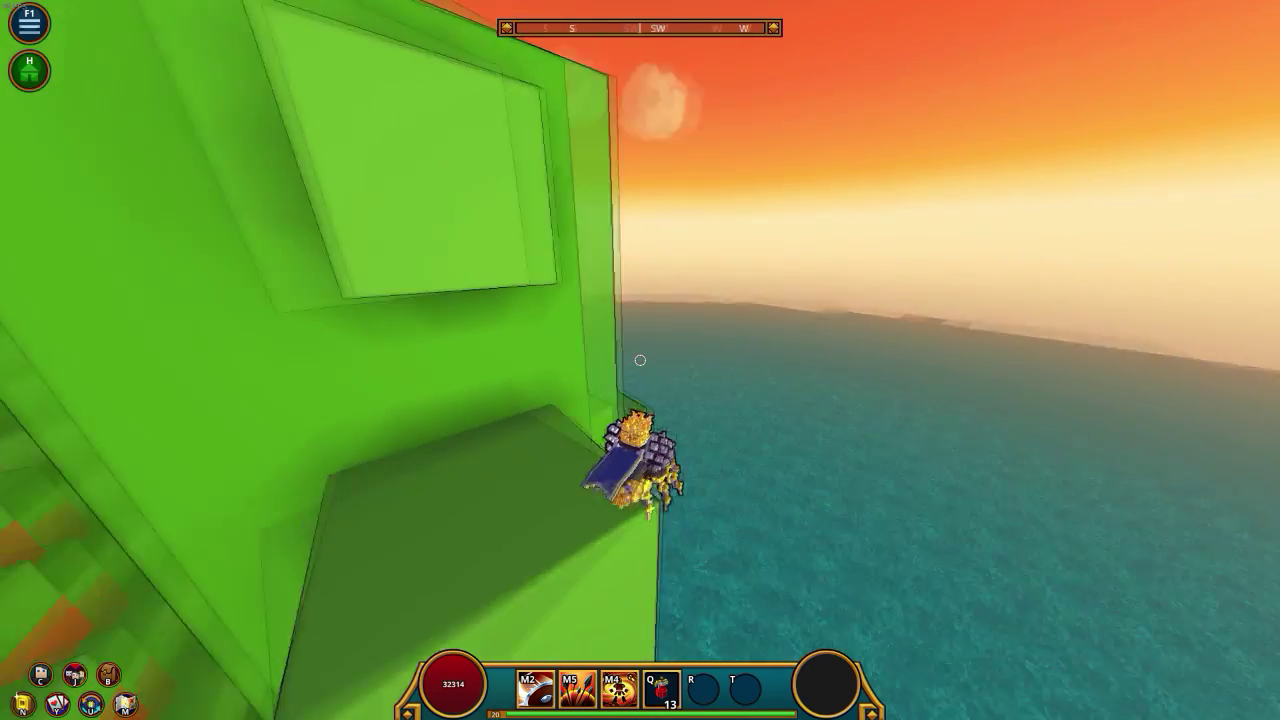
key("w")
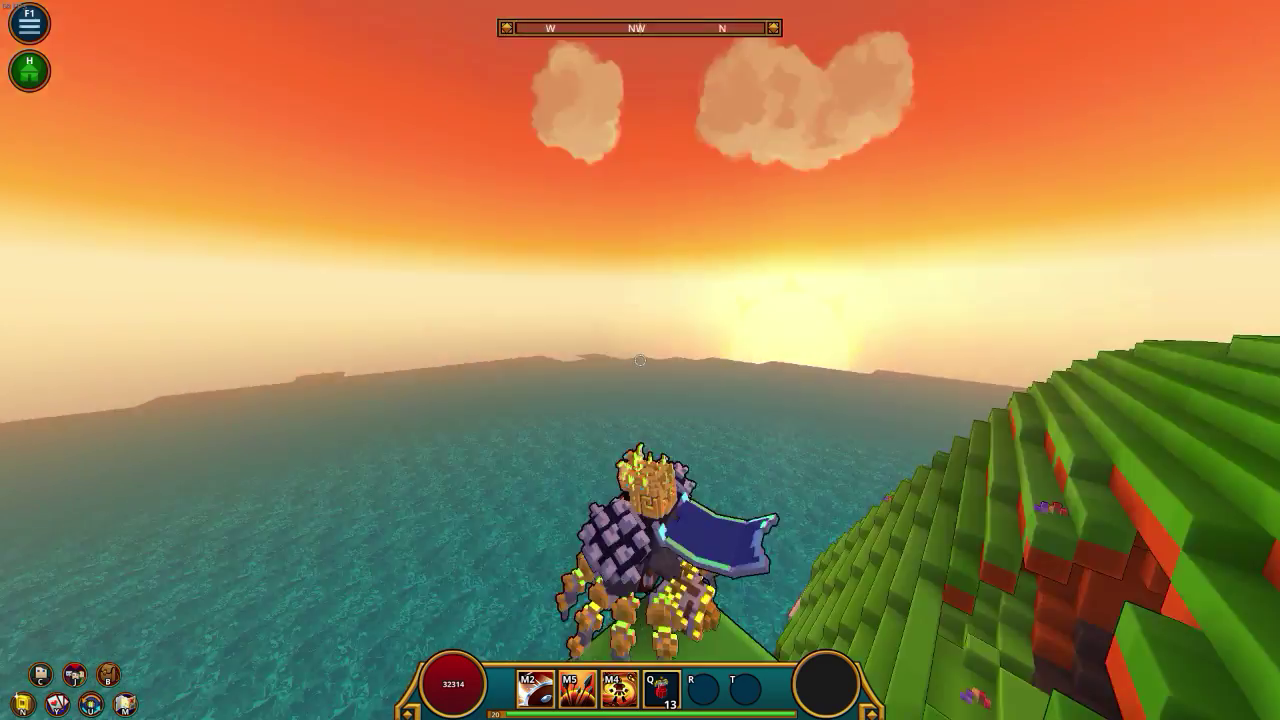
key("w")
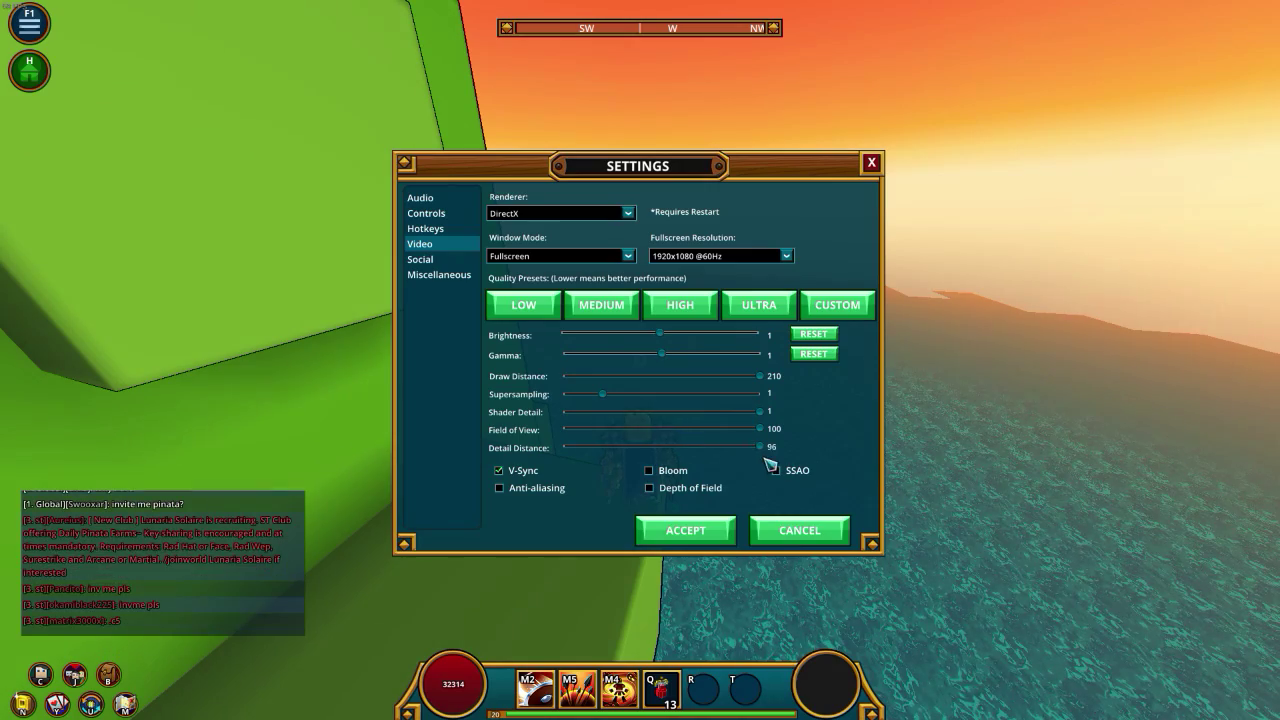
key("w")
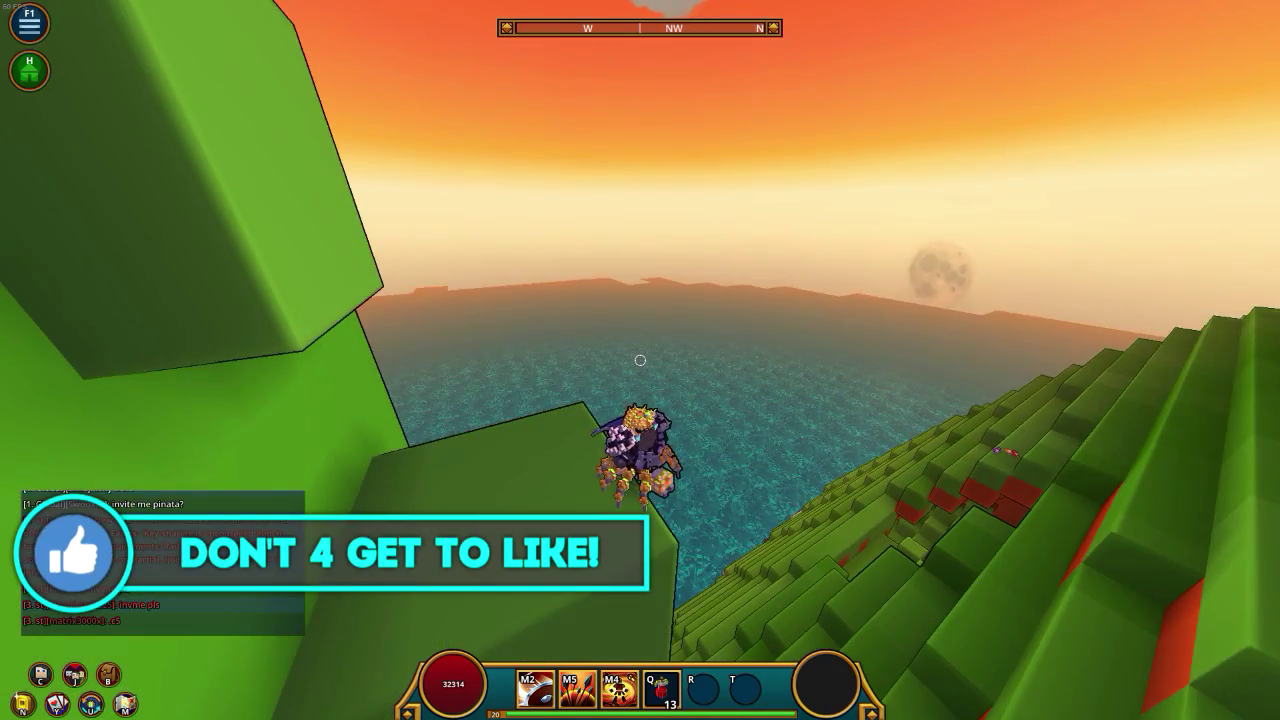
Glide out over the sea and back up onto the island to check the water and terrain at maximum detail distance.
key("w")
key("space")
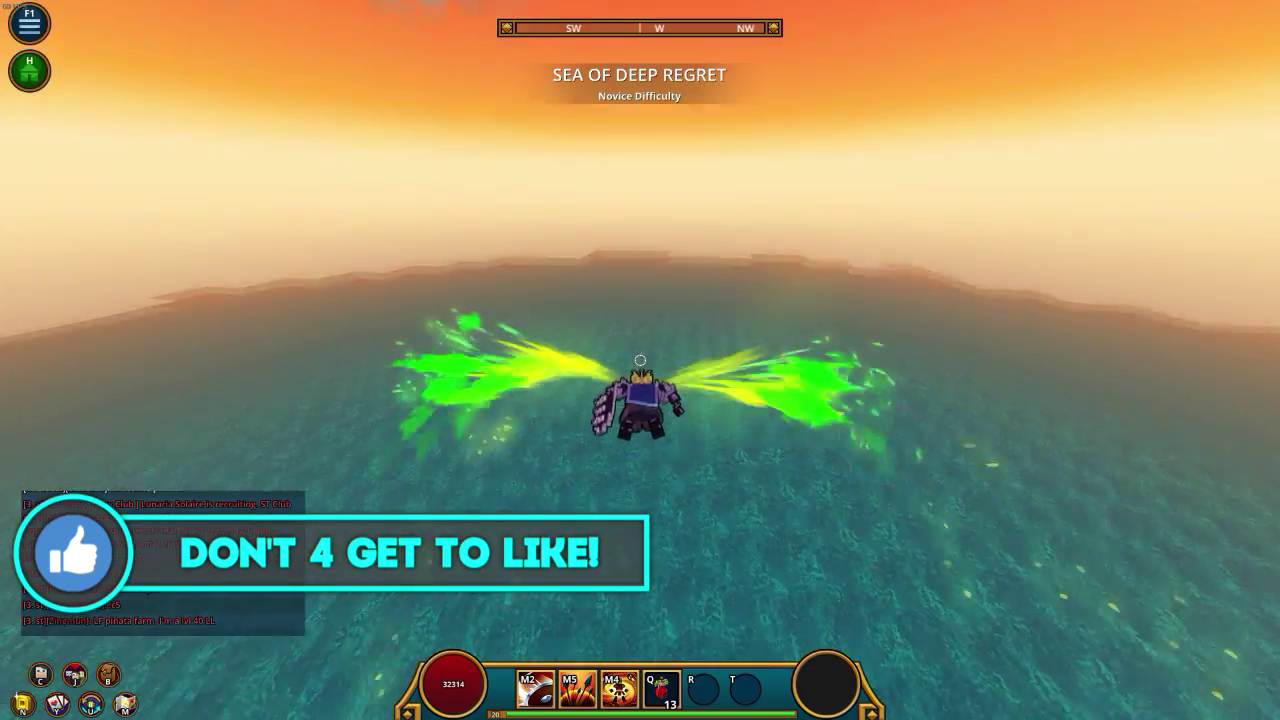
key("space")
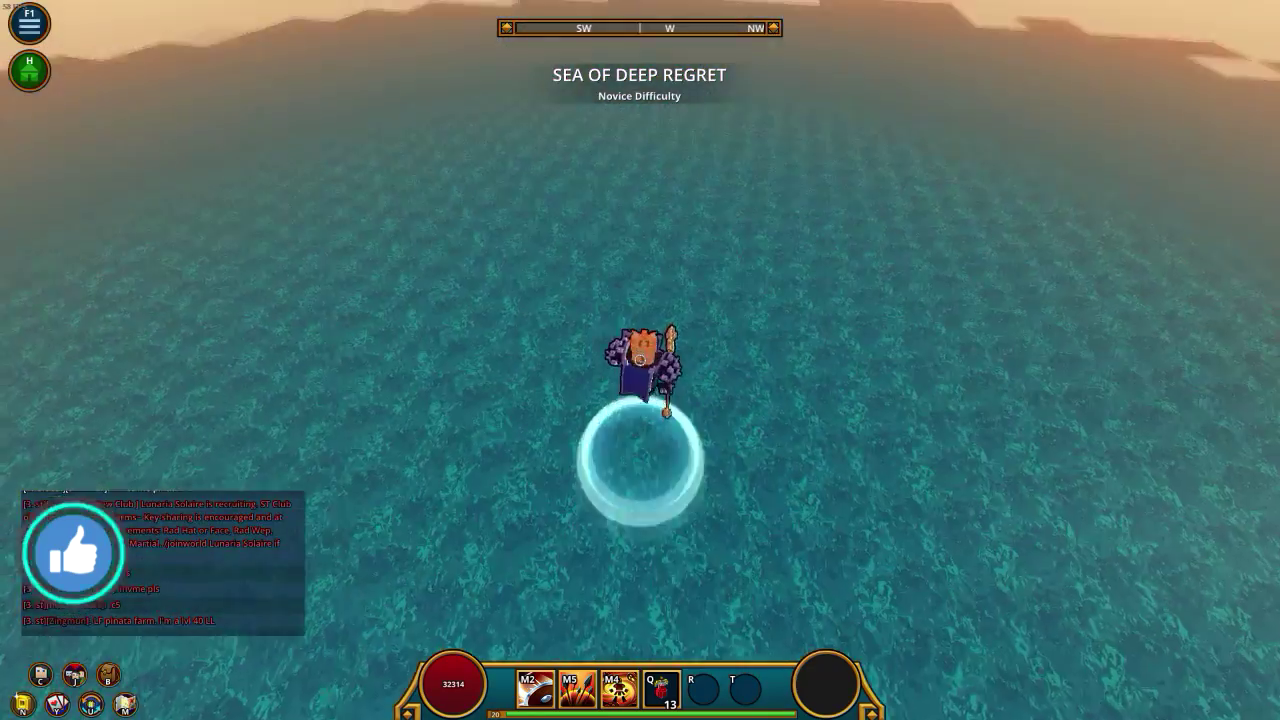
key("space")
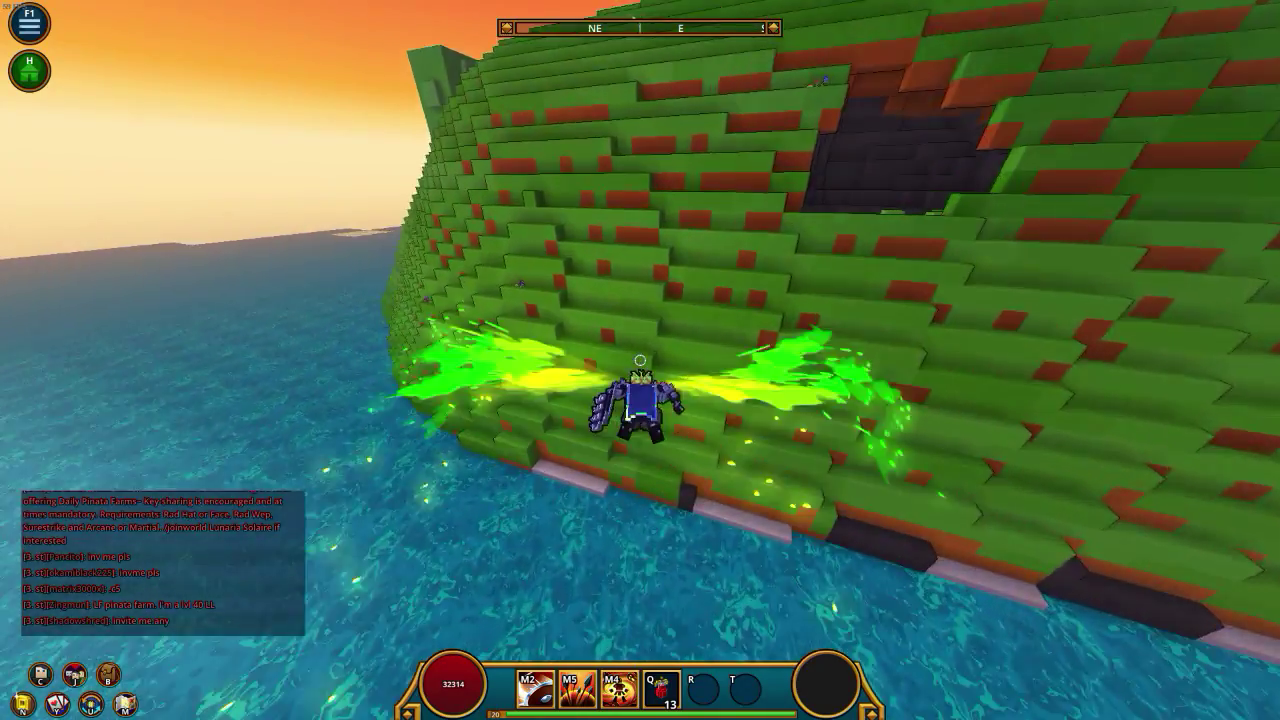
key("space")
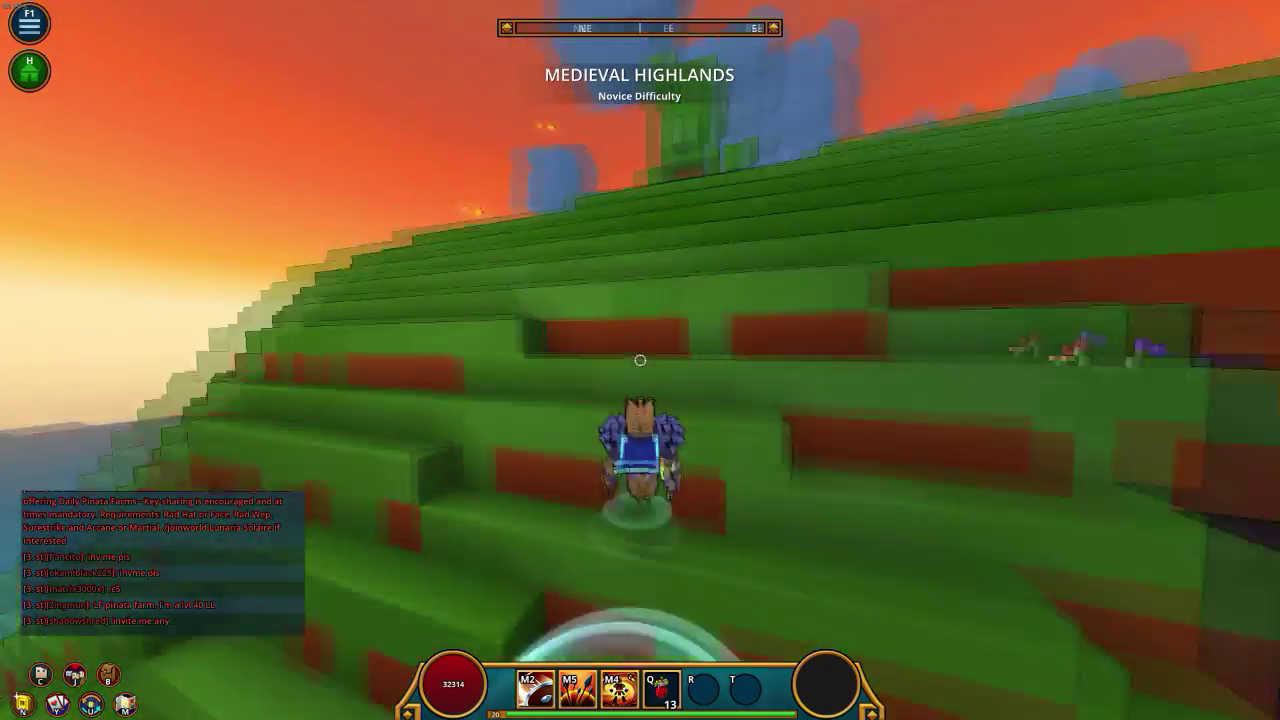
key("space")
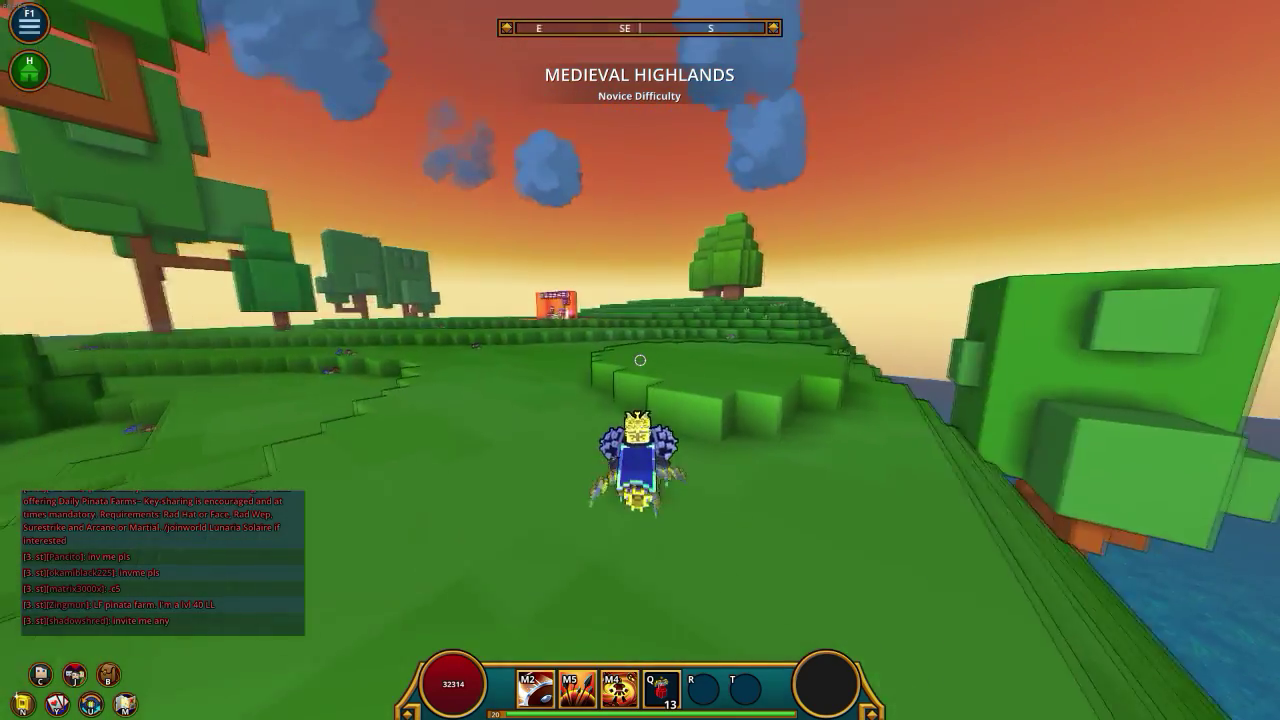
Ride the mount back across the grassland and stop in front of the cornerstone.
key("w")
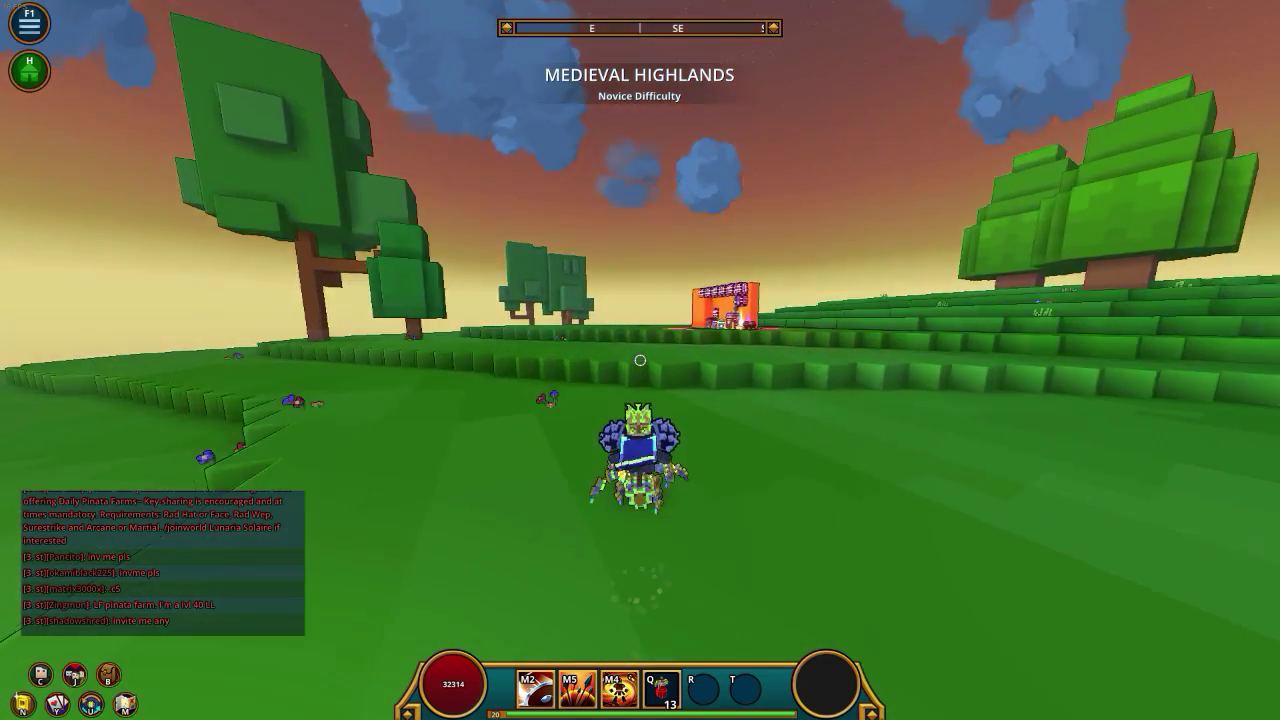
key("w")
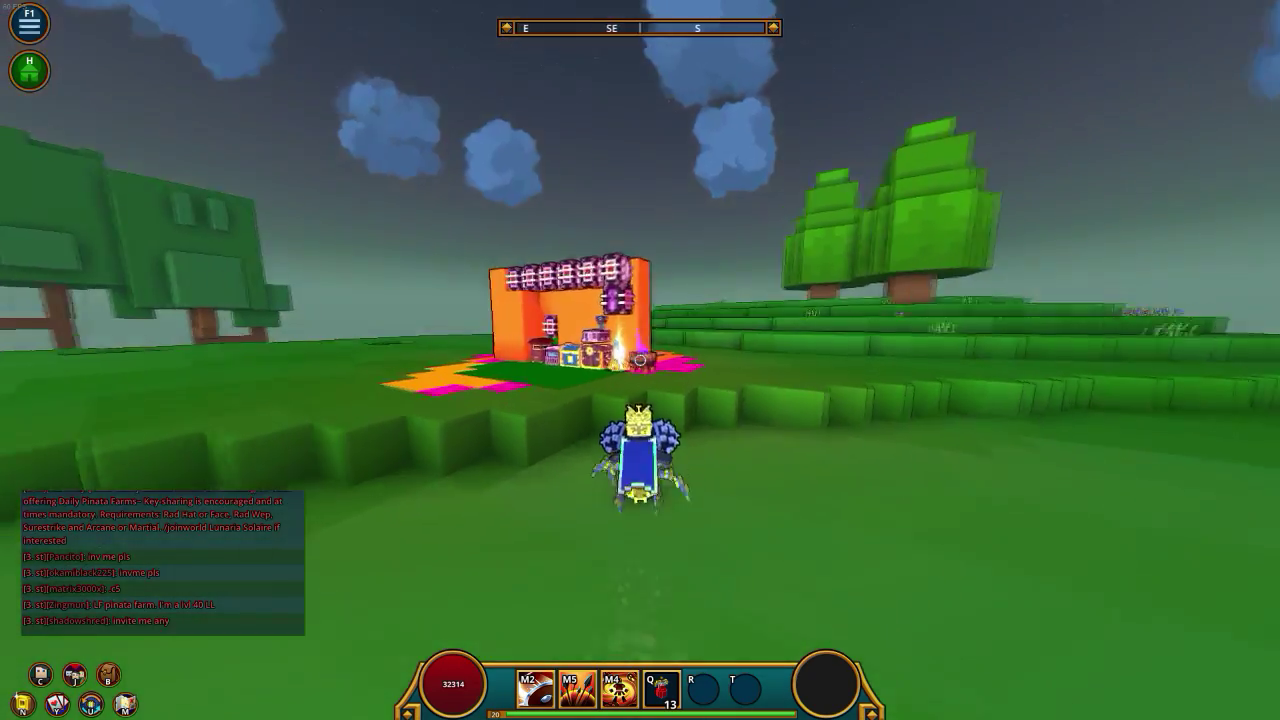
key("w")
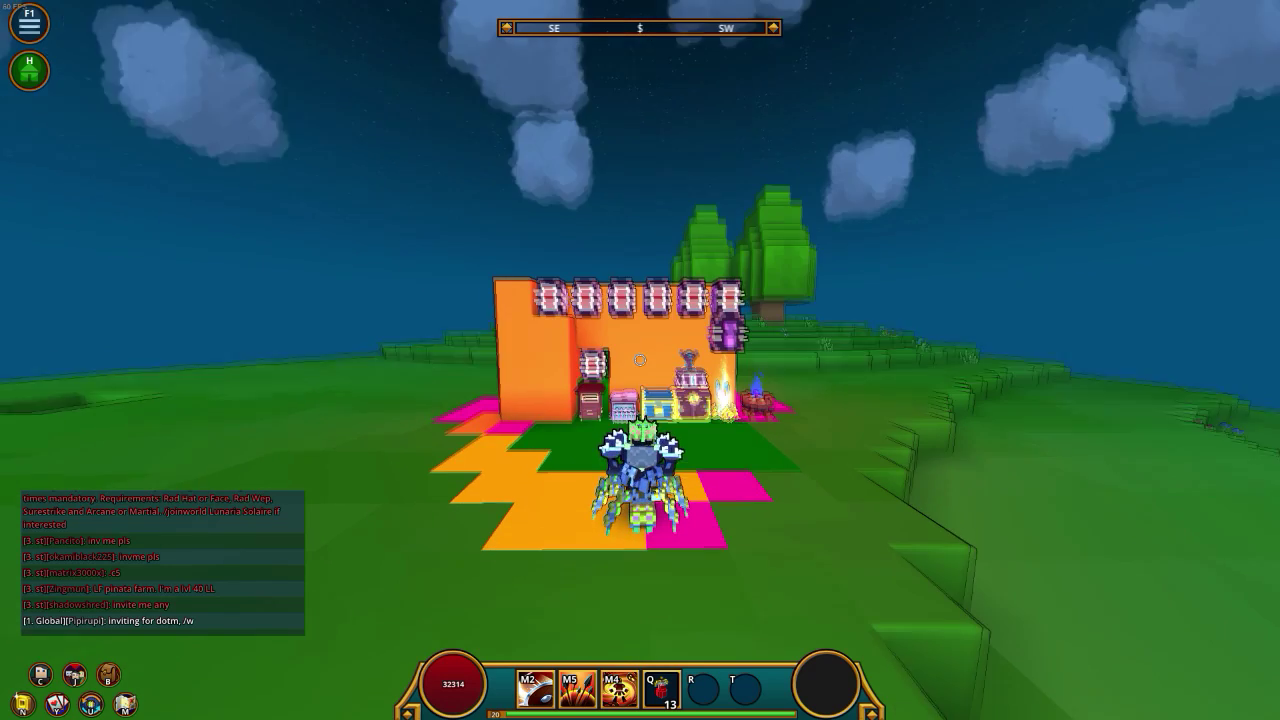
key("c")
key("c")
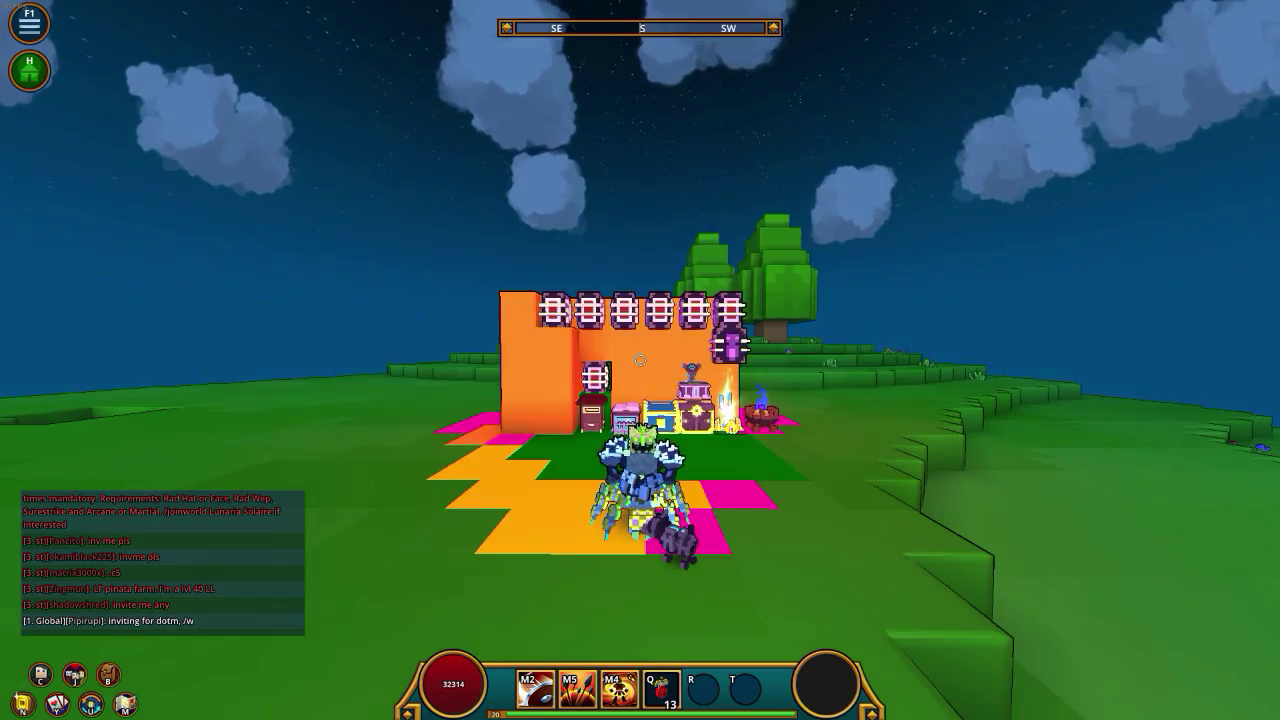
Ride and jump around the cornerstone at night, and back away to view it from a distance.
key("w")
key("space")
key("space")
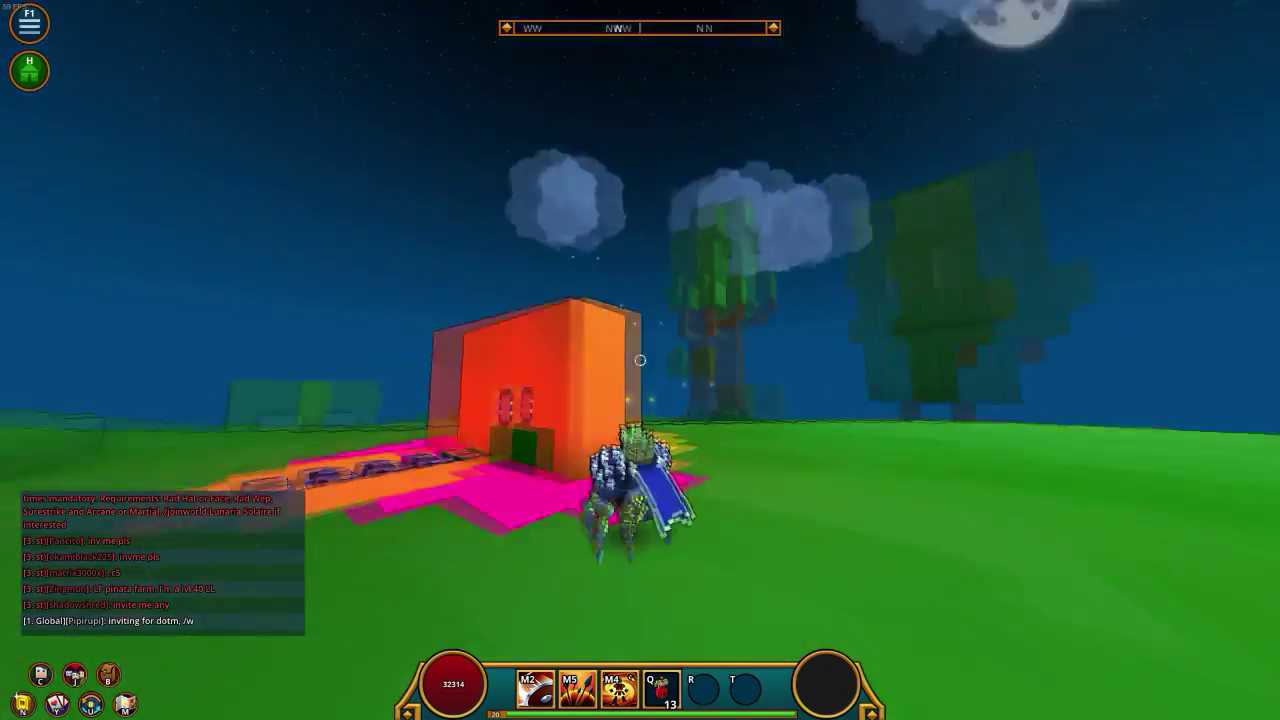
key("w")
key("space")
key("space")
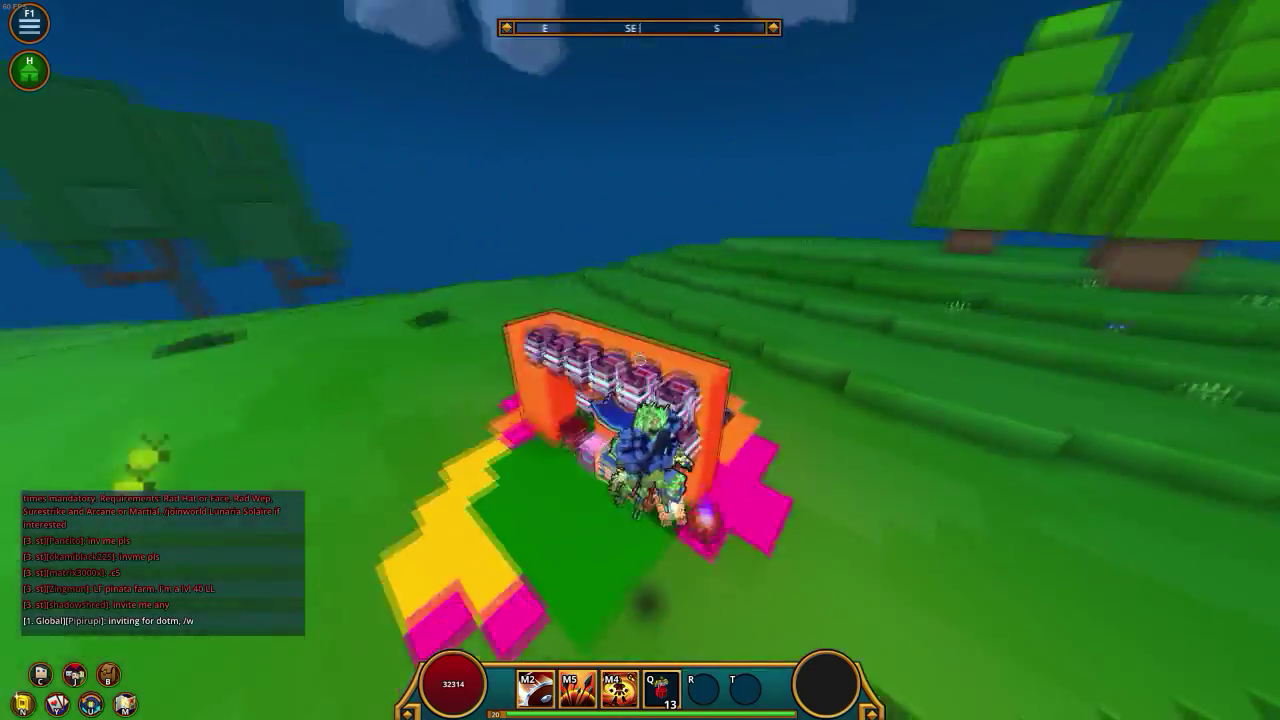
key("s")
key("w")
key("a")
key("s")
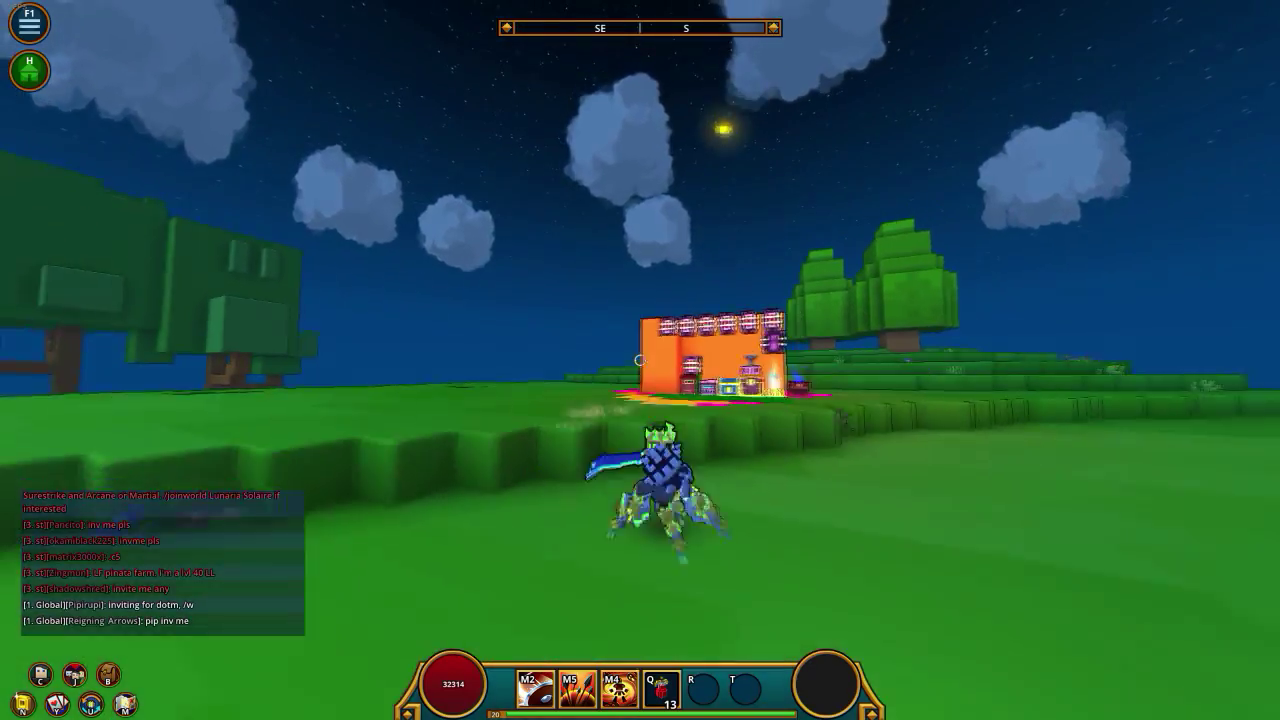
Jump the mount over the cornerstone walls and view the build and nearby trees from above and in front.
key("w")
key("space")
key("space")
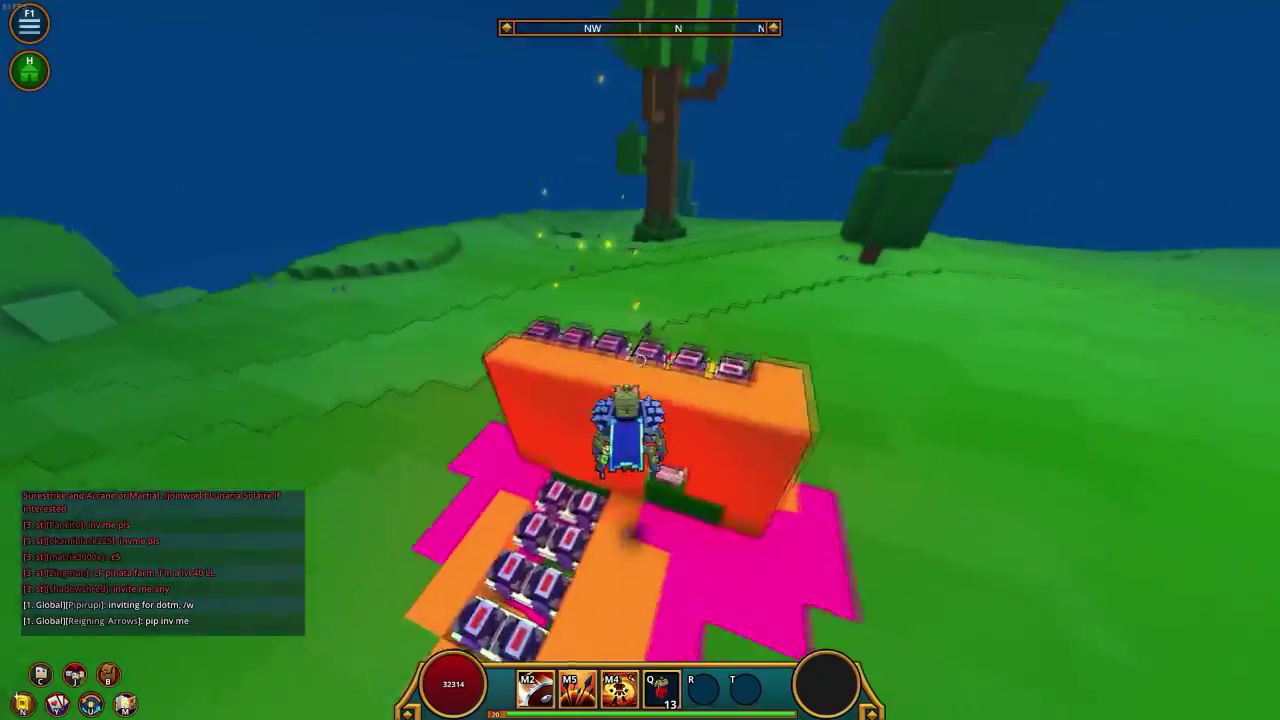
key("w")
key("space")
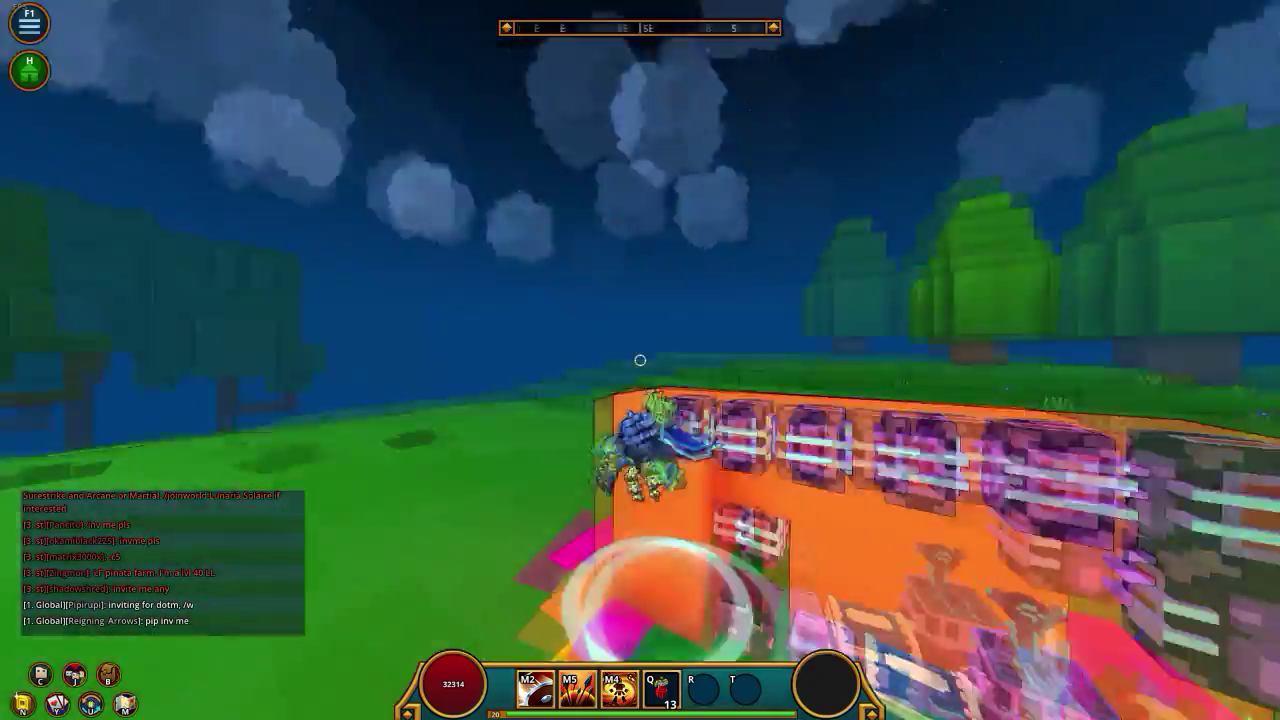
key("w")
key("space")
key("w")
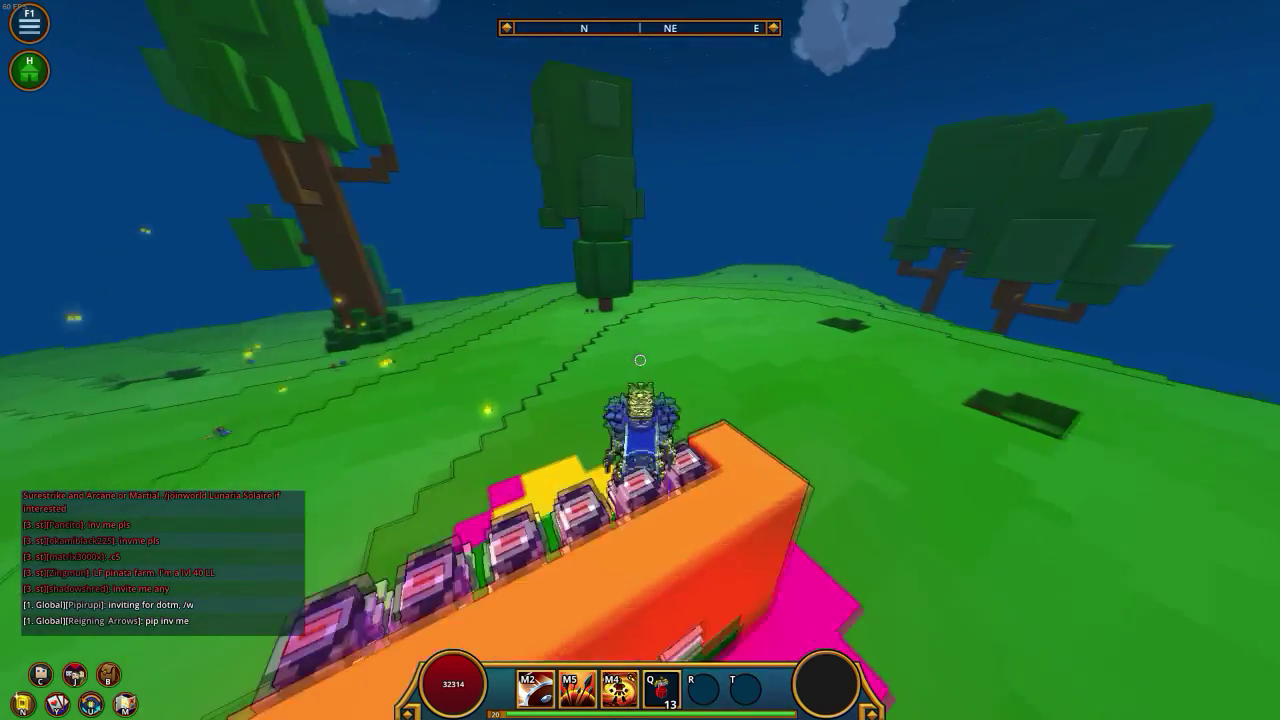
key("w")
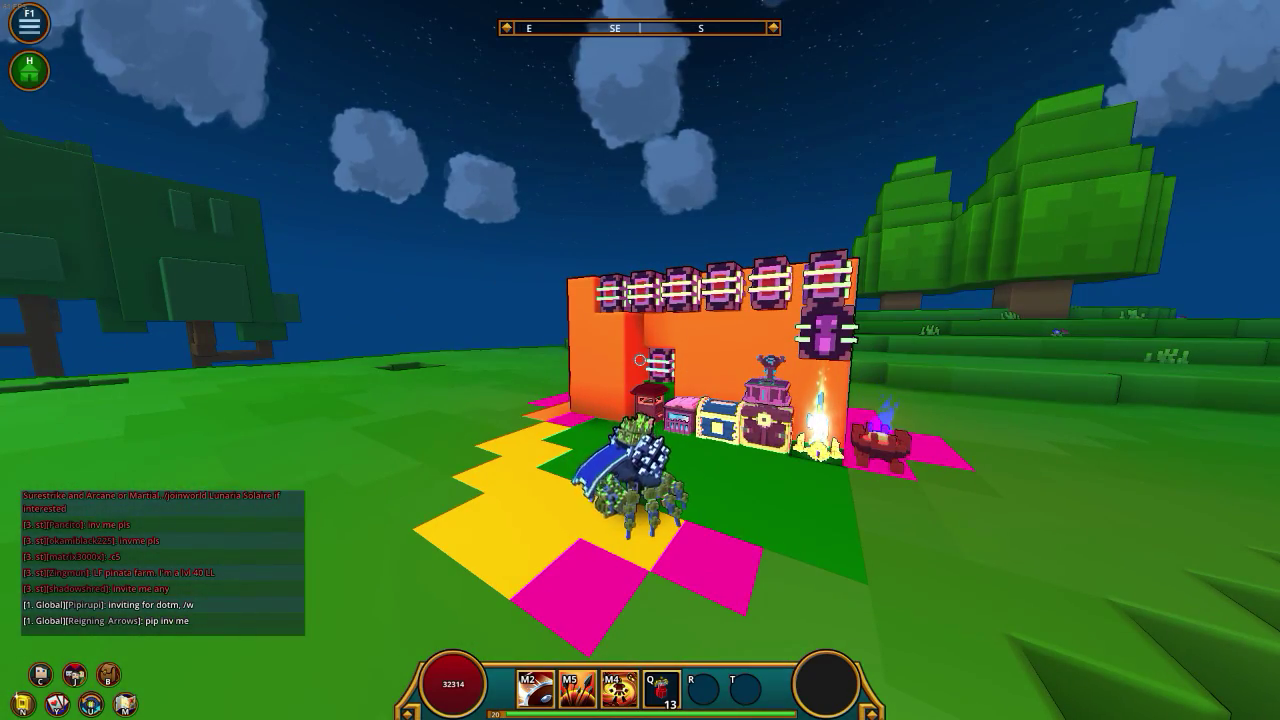